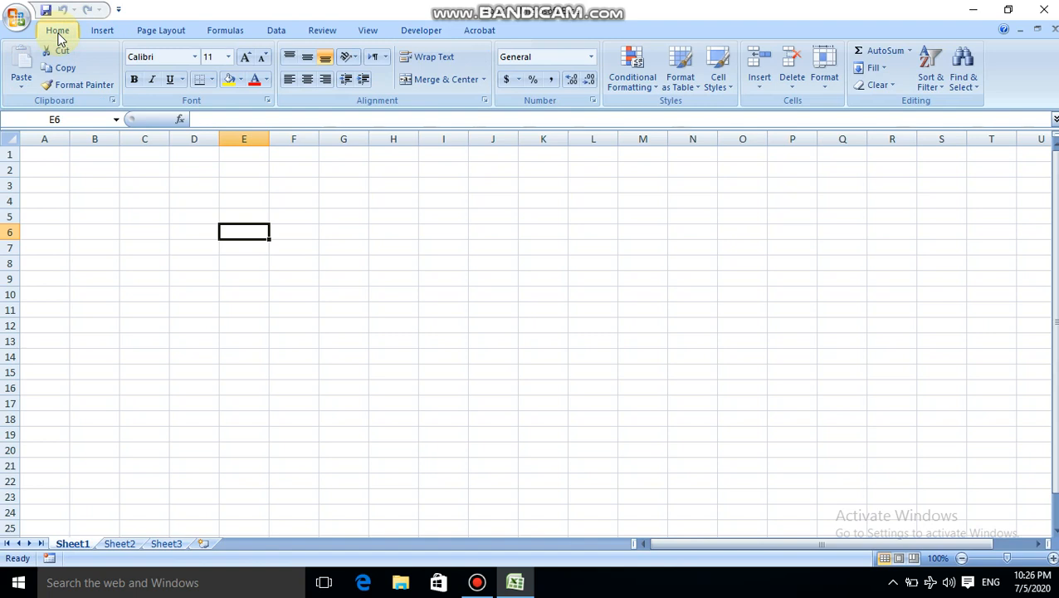
{"action": "left_click", "coordinate": [103, 33]}
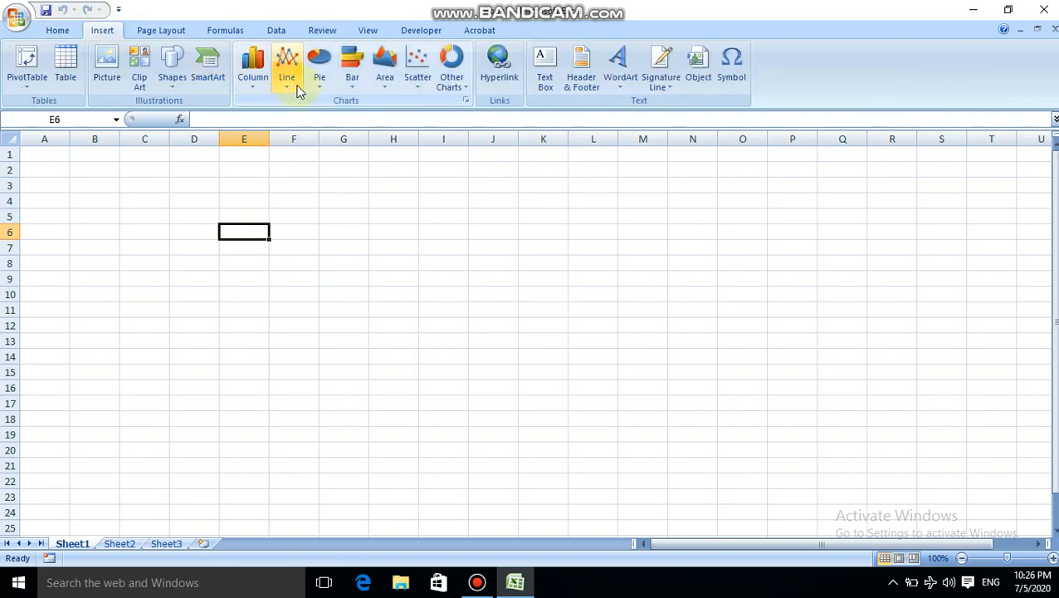
{"action": "left_click", "coordinate": [253, 213]}
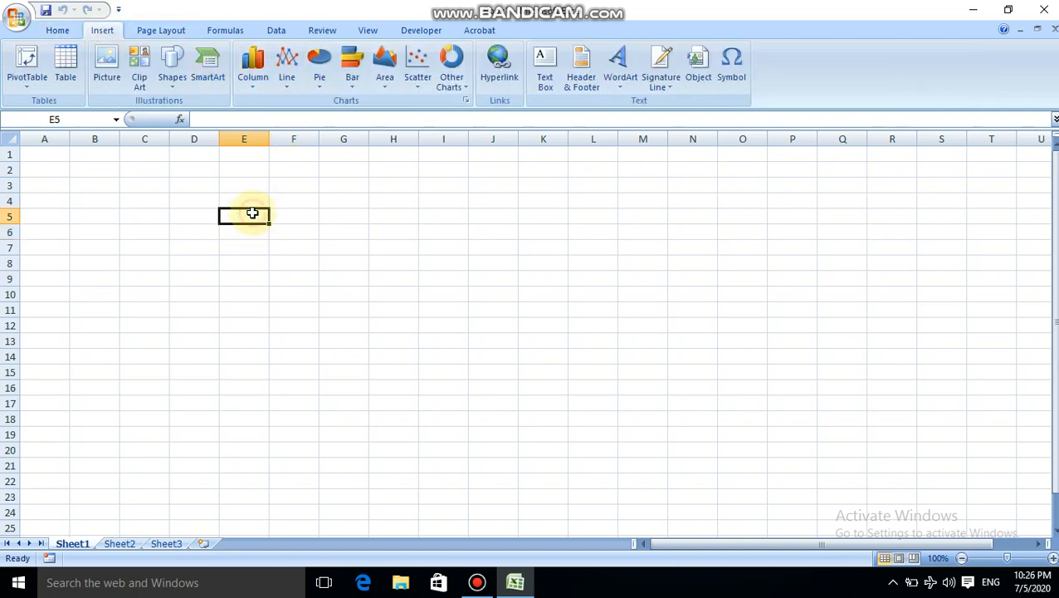
{"action": "left_click", "coordinate": [252, 202]}
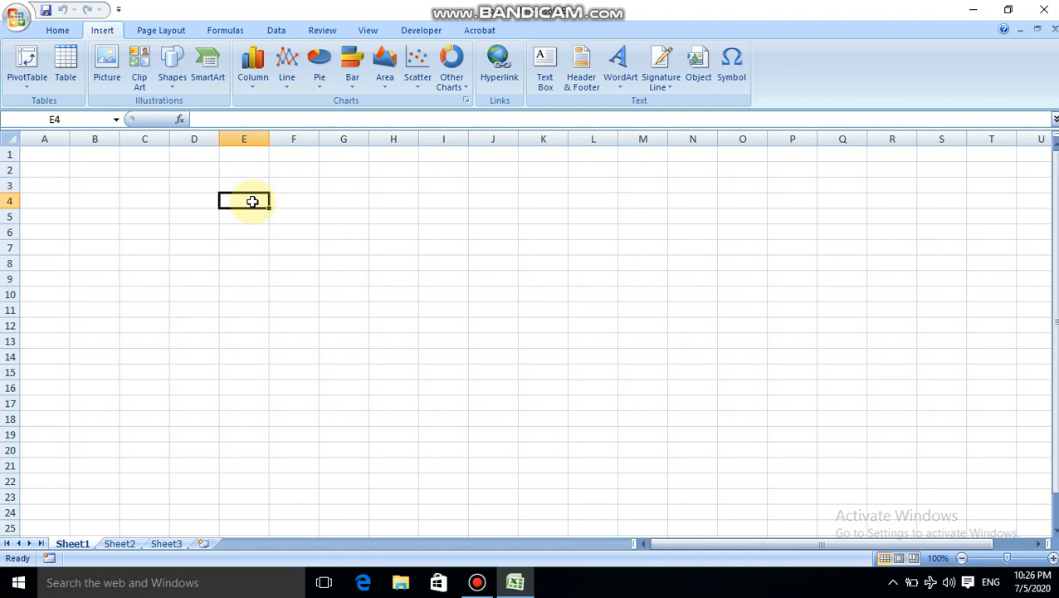
{"action": "left_click_drag", "start_coordinate": [253, 244], "coordinate": [623, 214]}
{"action": "left_click_drag", "start_coordinate": [201, 196], "coordinate": [215, 396]}
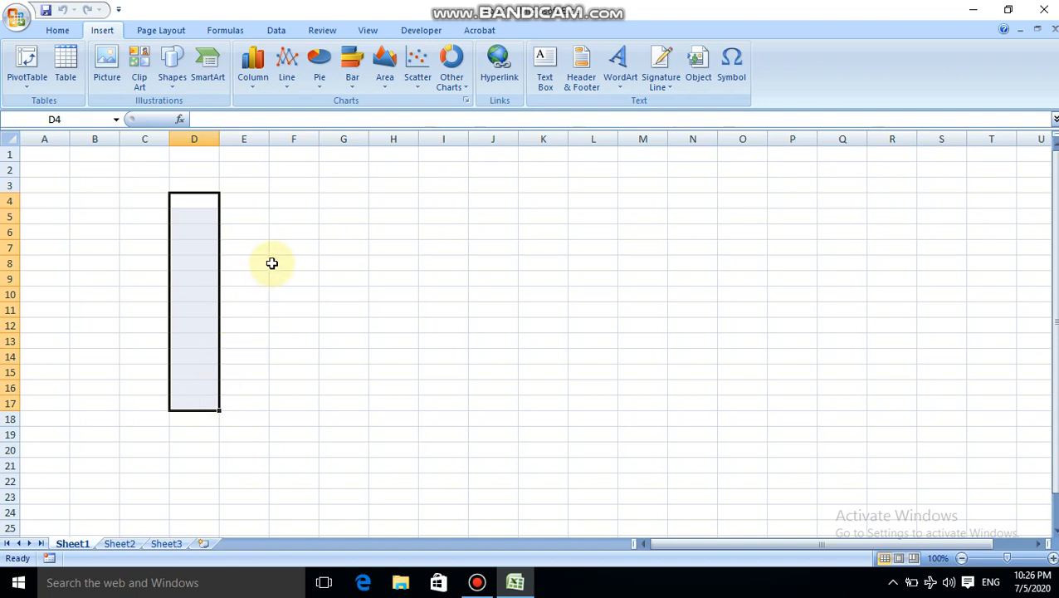
{"action": "left_click_drag", "start_coordinate": [282, 352], "coordinate": [799, 349]}
{"action": "left_click_drag", "start_coordinate": [290, 161], "coordinate": [291, 358]}
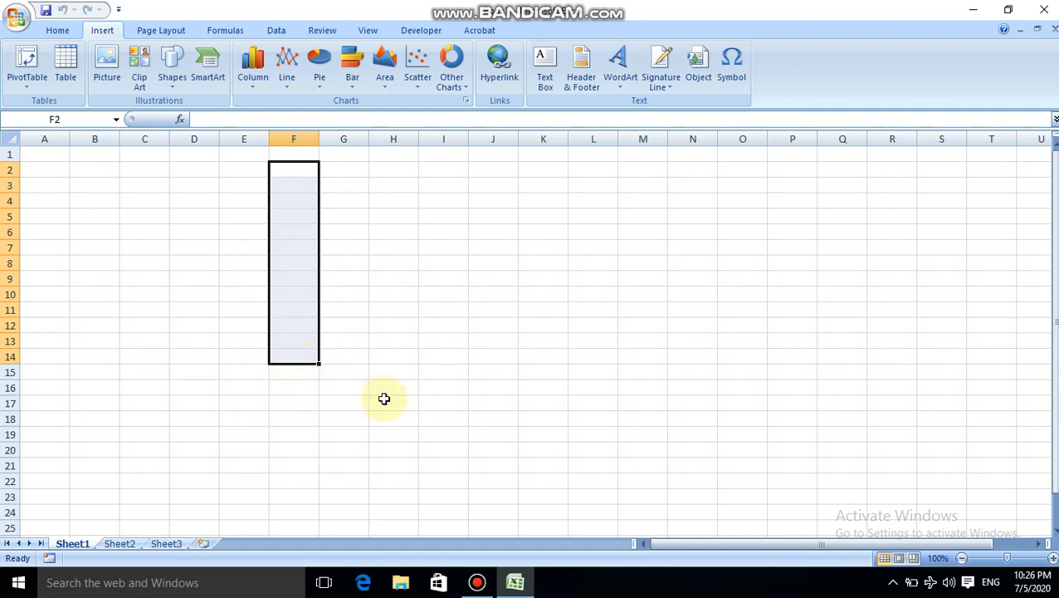
{"action": "left_click_drag", "start_coordinate": [292, 420], "coordinate": [298, 182]}
{"action": "left_click", "coordinate": [287, 433]}
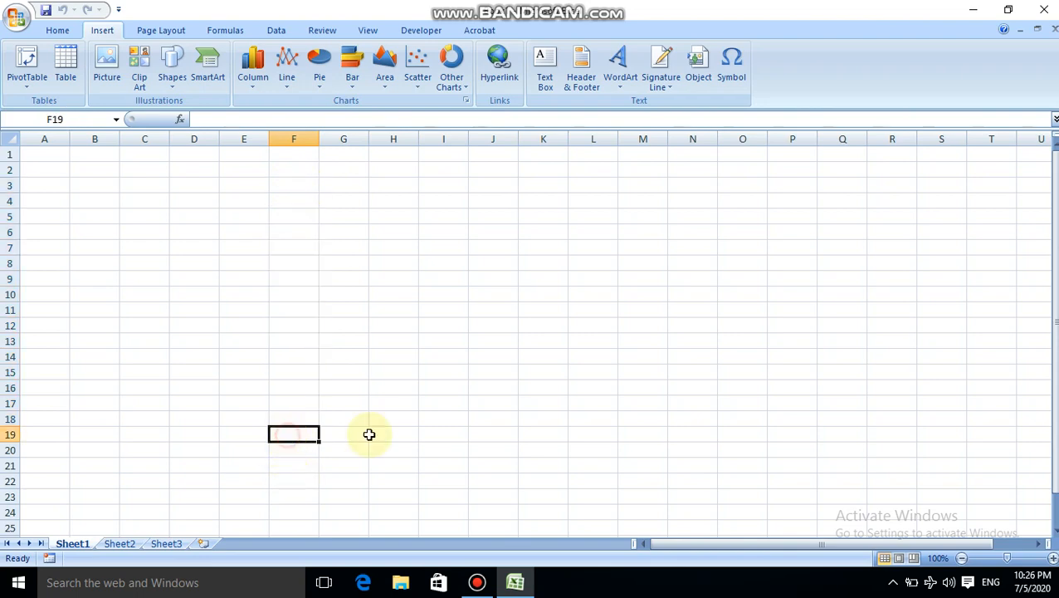
{"action": "left_click_drag", "start_coordinate": [370, 435], "coordinate": [764, 430]}
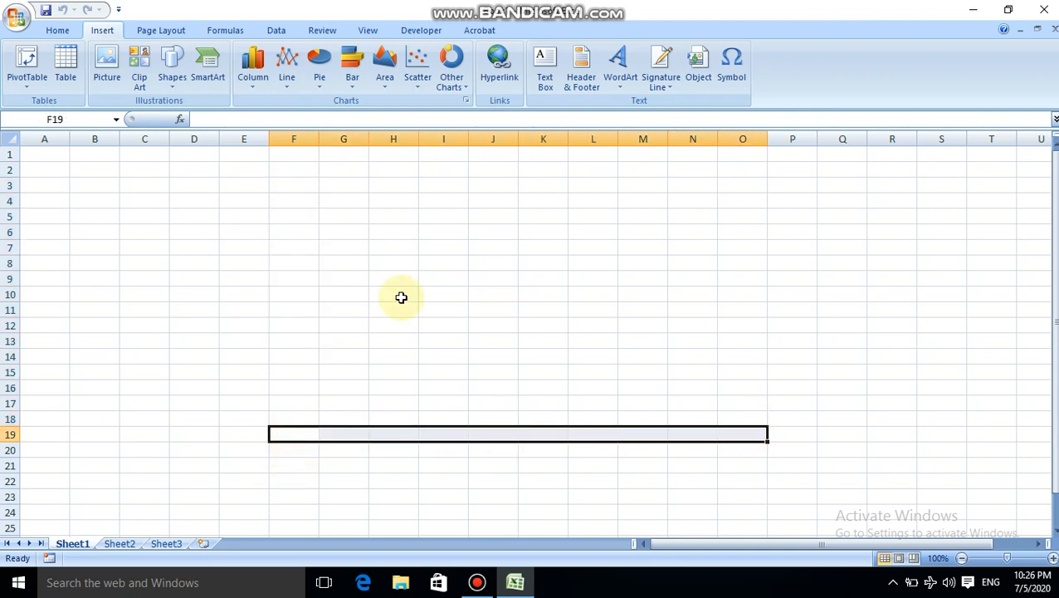
Enter the label YEAR in F4 and 2001 in G4, and extend the year series across row 4 to 2007 in M4.
{"action": "left_click", "coordinate": [293, 205]}
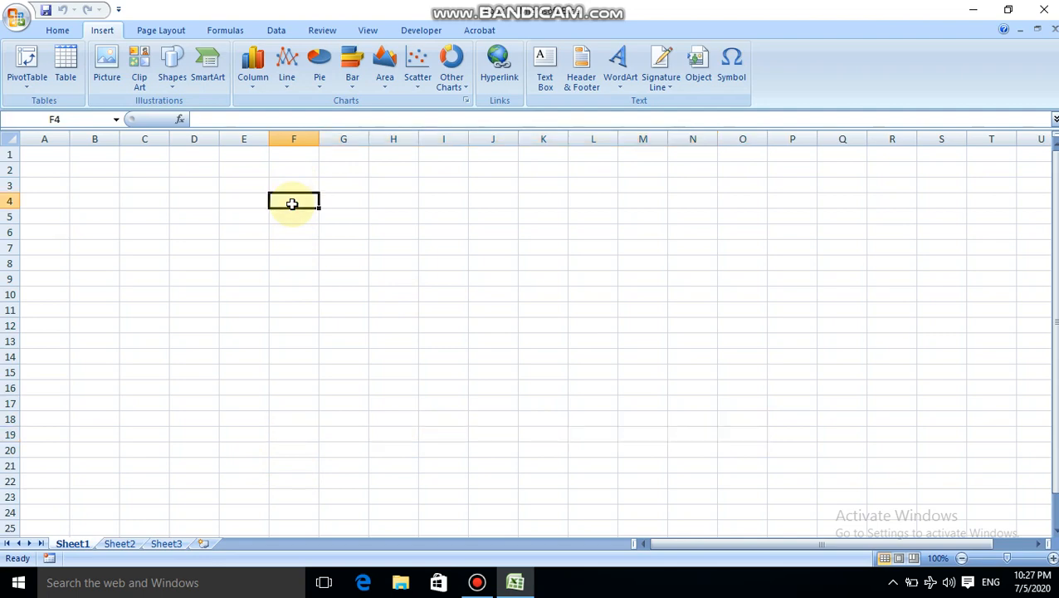
{"action": "type", "text": "YEAR"}
{"action": "key", "text": "Tab"}
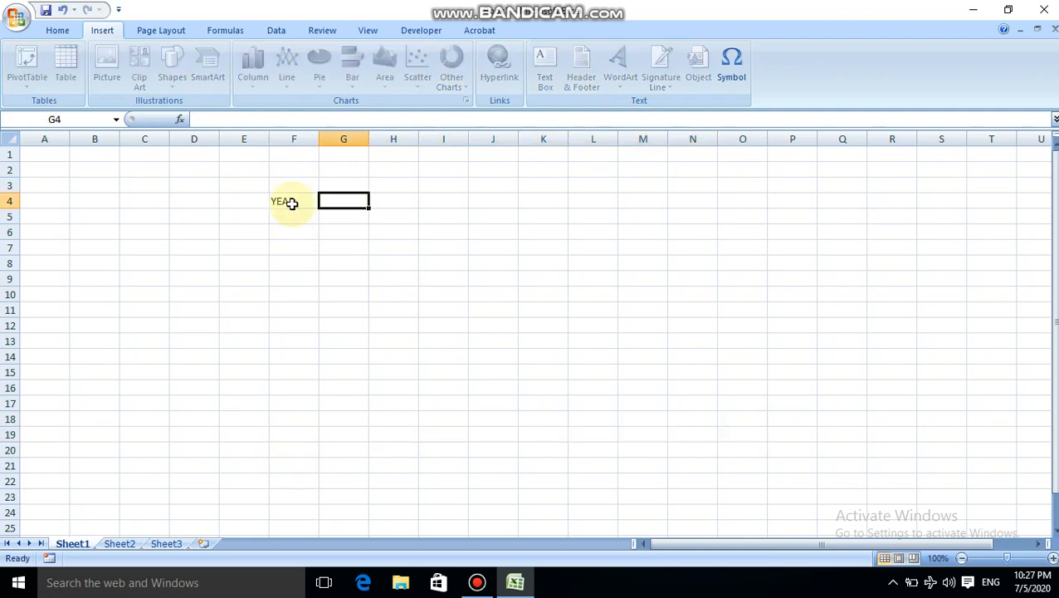
{"action": "type", "text": "2001"}
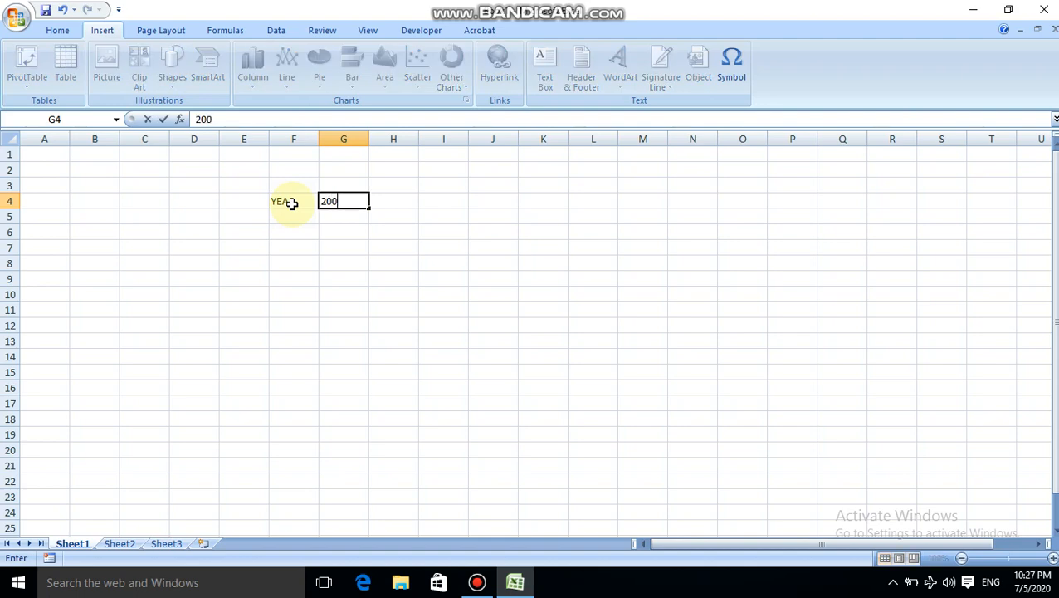
{"action": "left_click", "coordinate": [350, 231]}
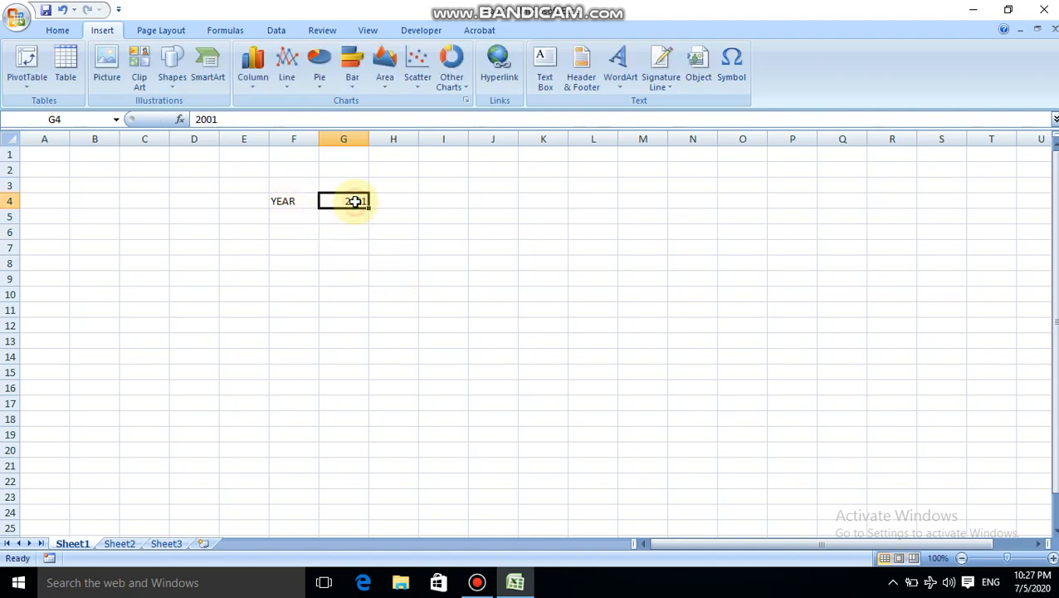
{"action": "left_click", "coordinate": [354, 201]}
{"action": "left_click_drag", "start_coordinate": [368, 208], "coordinate": [657, 205]}
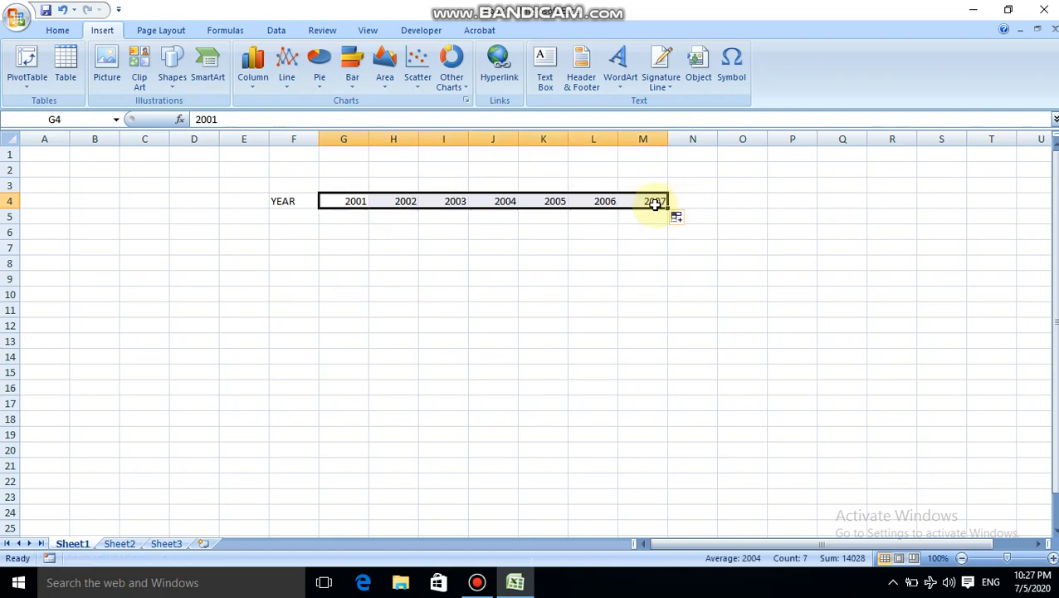
Enter the label PRODUCTION in F5 and autofit column F to its text.
{"action": "left_click", "coordinate": [304, 223]}
{"action": "type", "text": "PROD"}
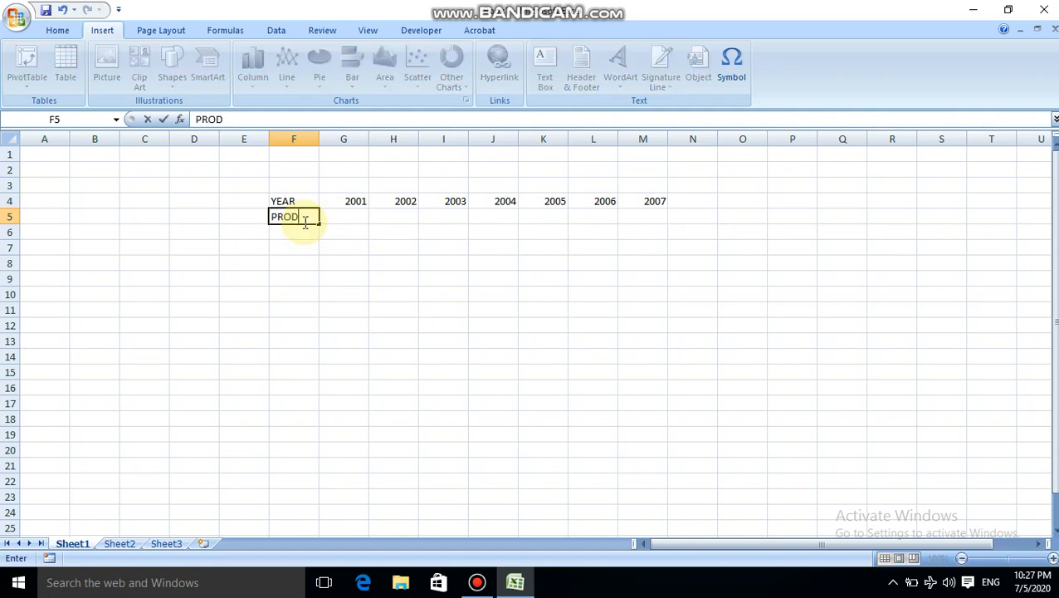
{"action": "type", "text": "UCTION"}
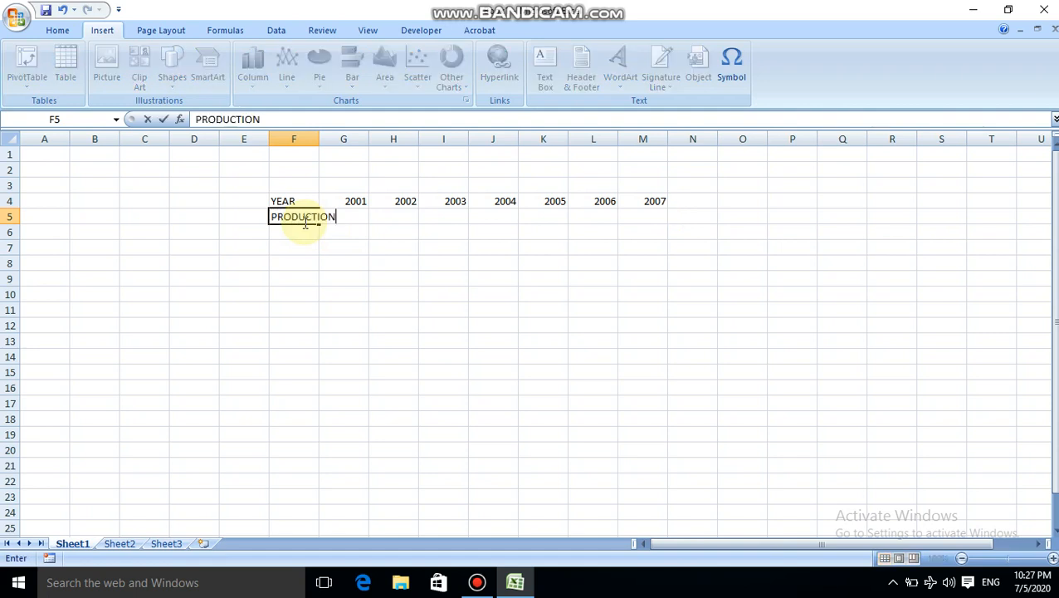
{"action": "key", "text": "Return"}
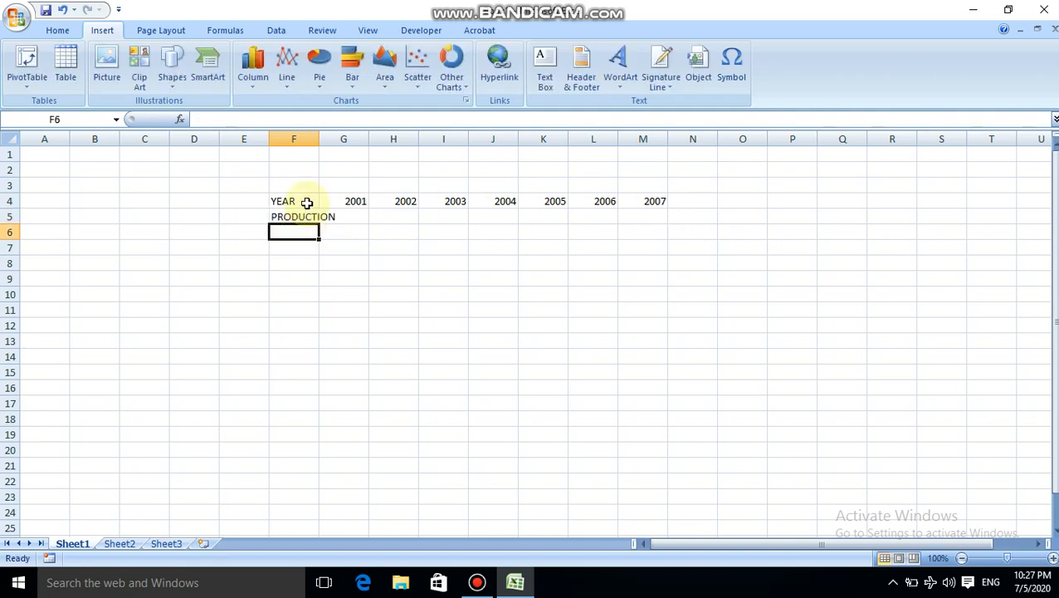
{"action": "double_click", "coordinate": [318, 139]}
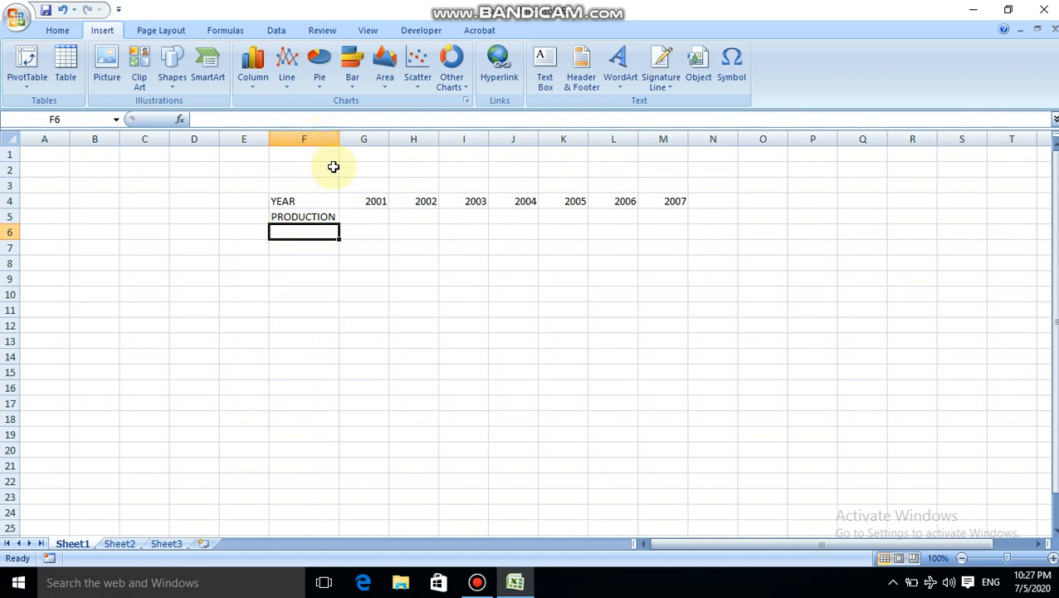
Enter the production values 80, 150 and 110 for the years 2001 to 2003 in G5:I5.
{"action": "left_click", "coordinate": [375, 216]}
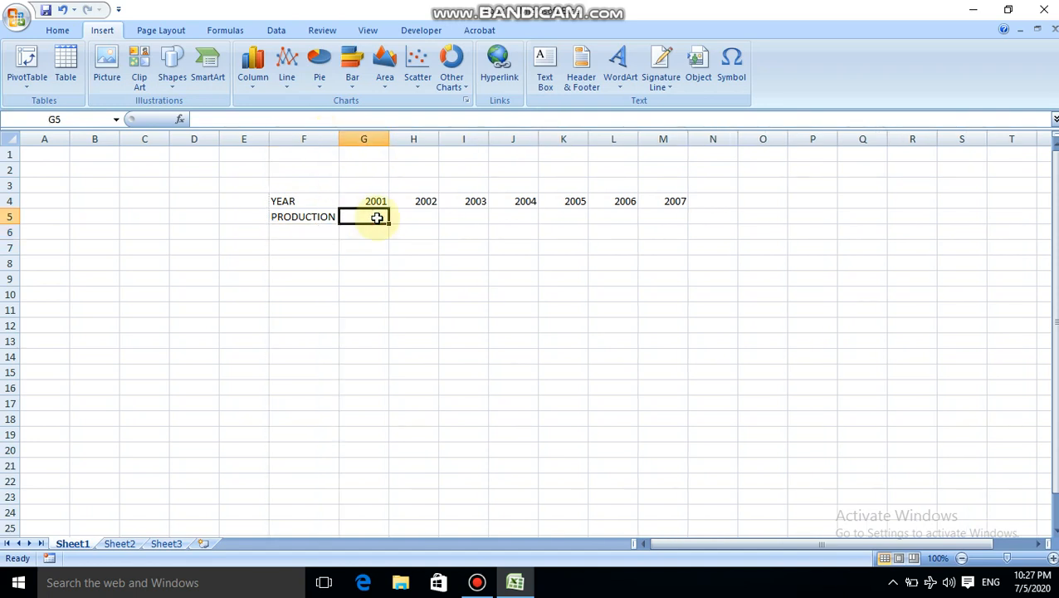
{"action": "type", "text": "80"}
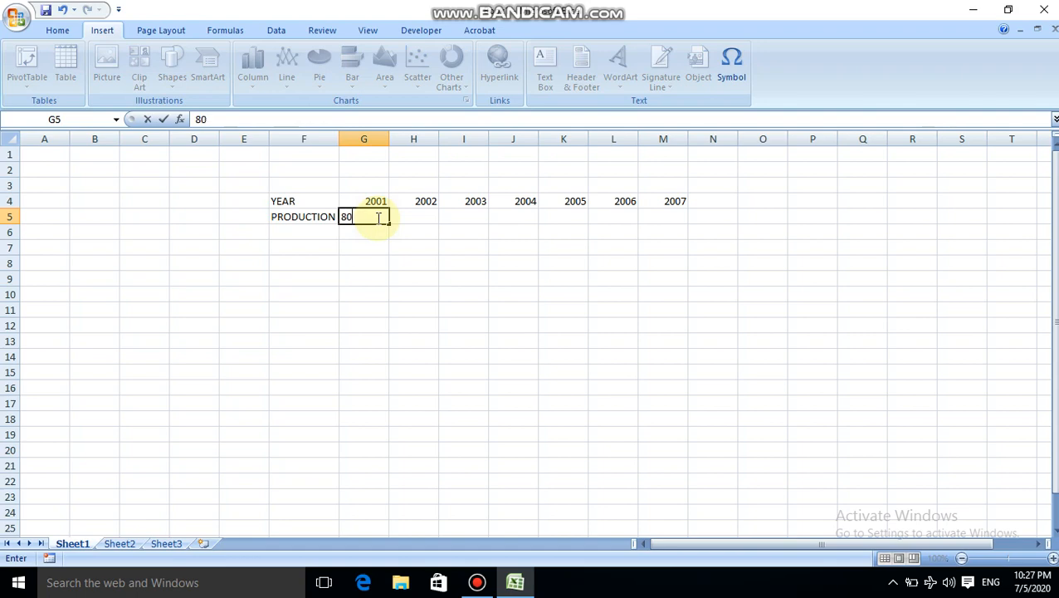
{"action": "key", "text": "Tab"}
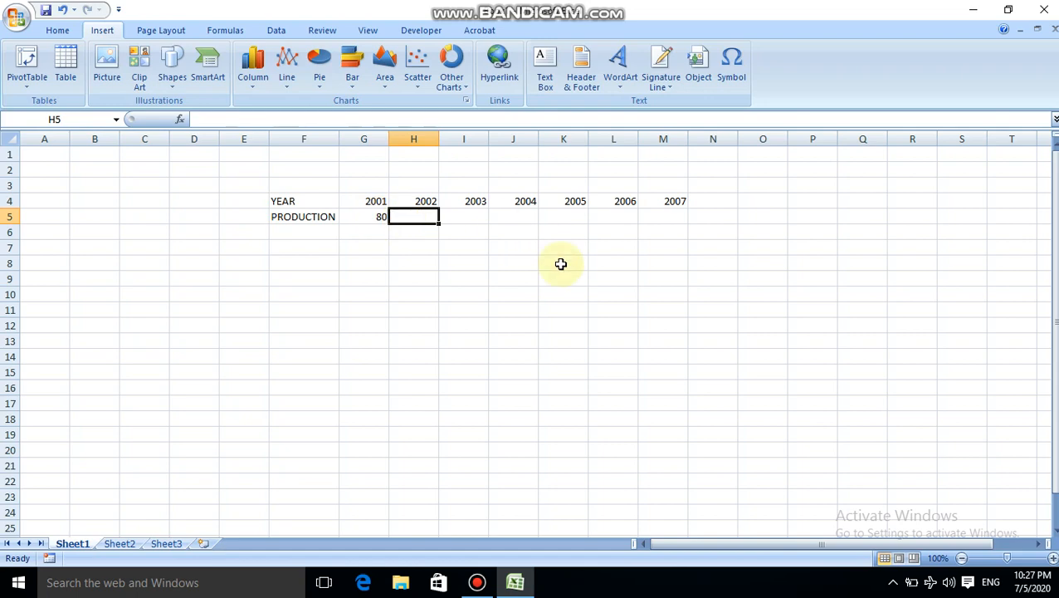
{"action": "type", "text": "1"}
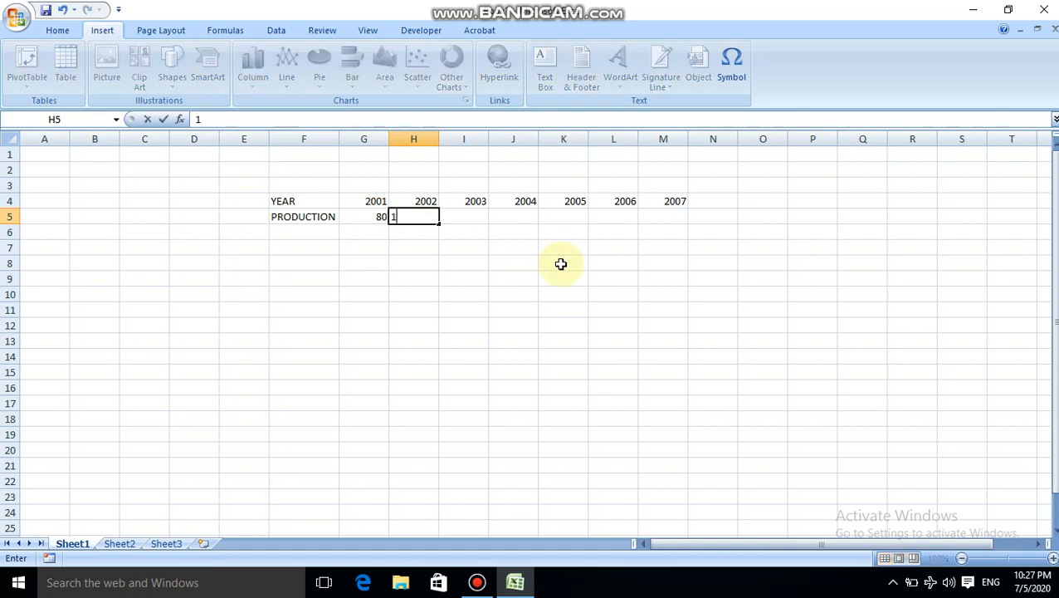
{"action": "type", "text": "50"}
{"action": "key", "text": "Tab"}
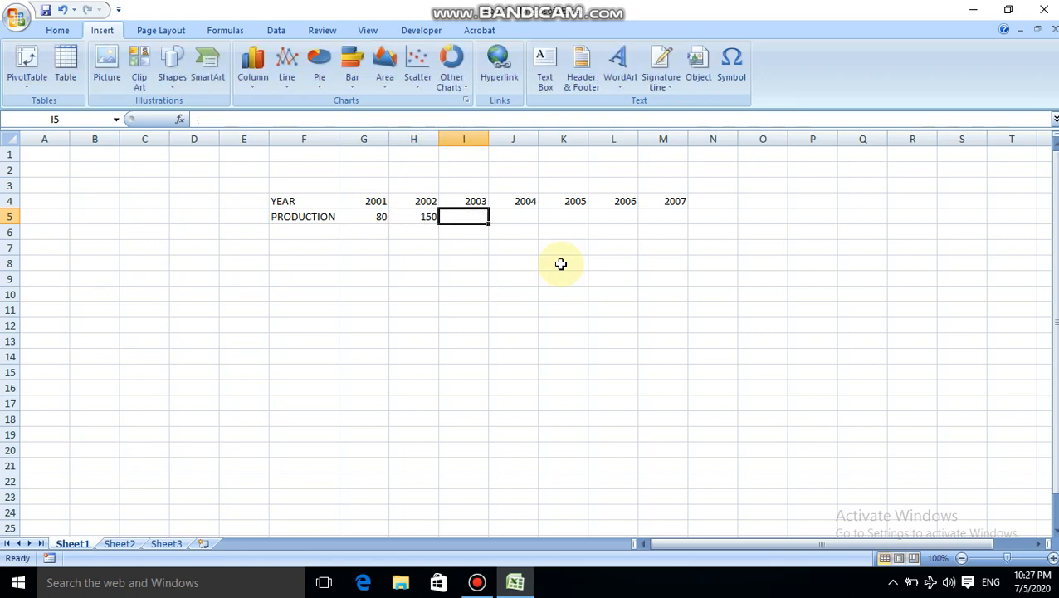
{"action": "type", "text": "110"}
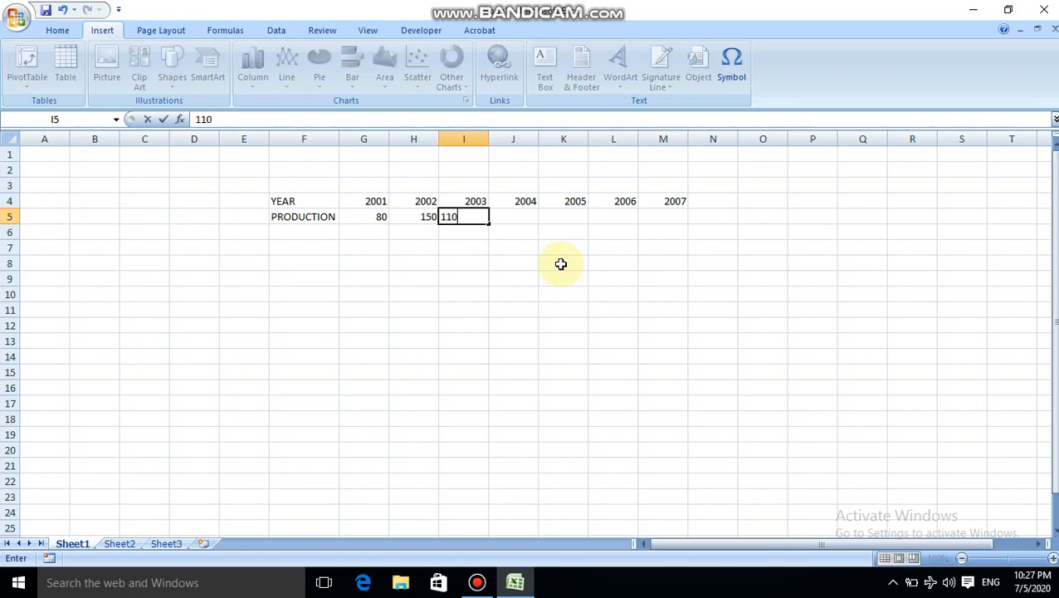
{"action": "key", "text": "Tab"}
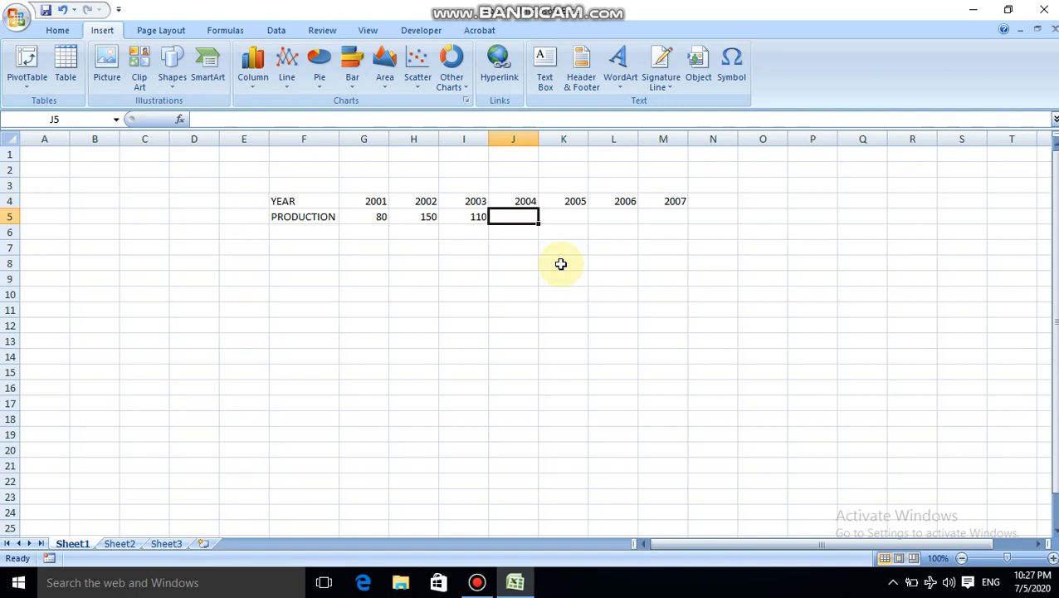
Enter the production values 180, 90, 0 and 160 for the years 2004 to 2007 in J5:M5.
{"action": "type", "text": "180"}
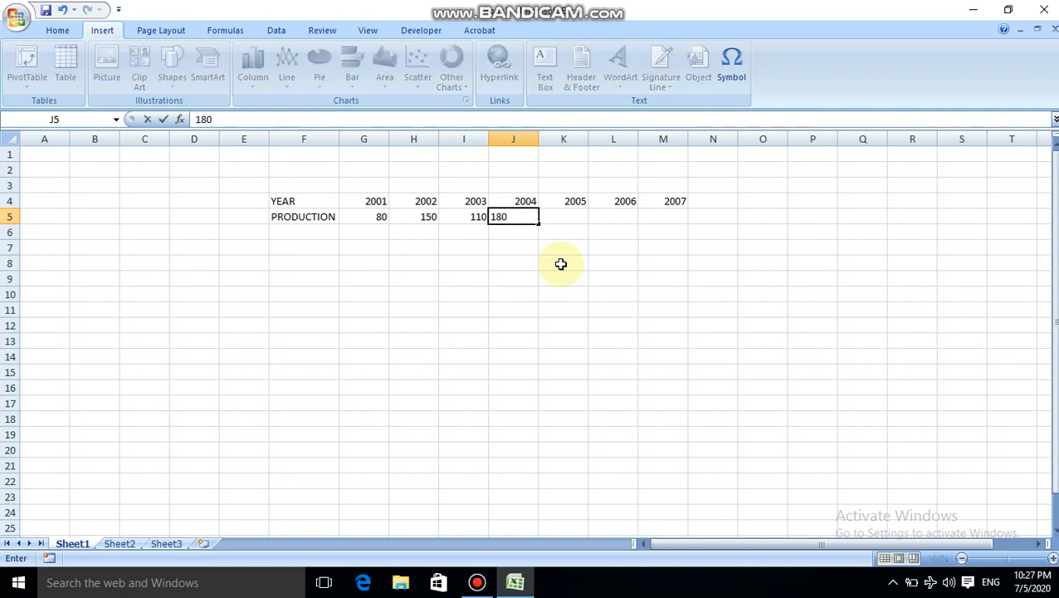
{"action": "key", "text": "Tab"}
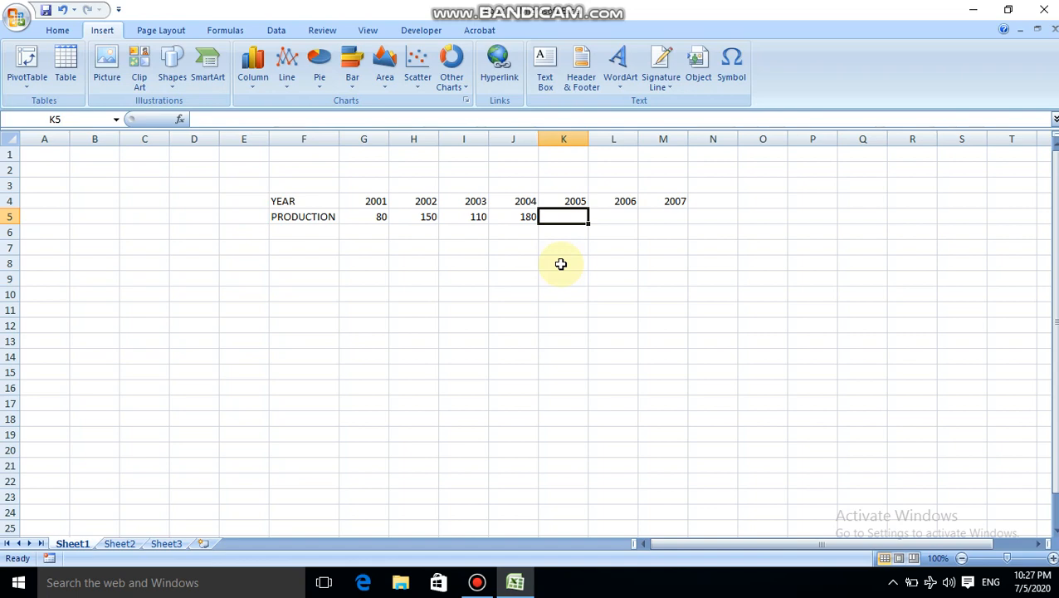
{"action": "type", "text": "90"}
{"action": "key", "text": "Tab"}
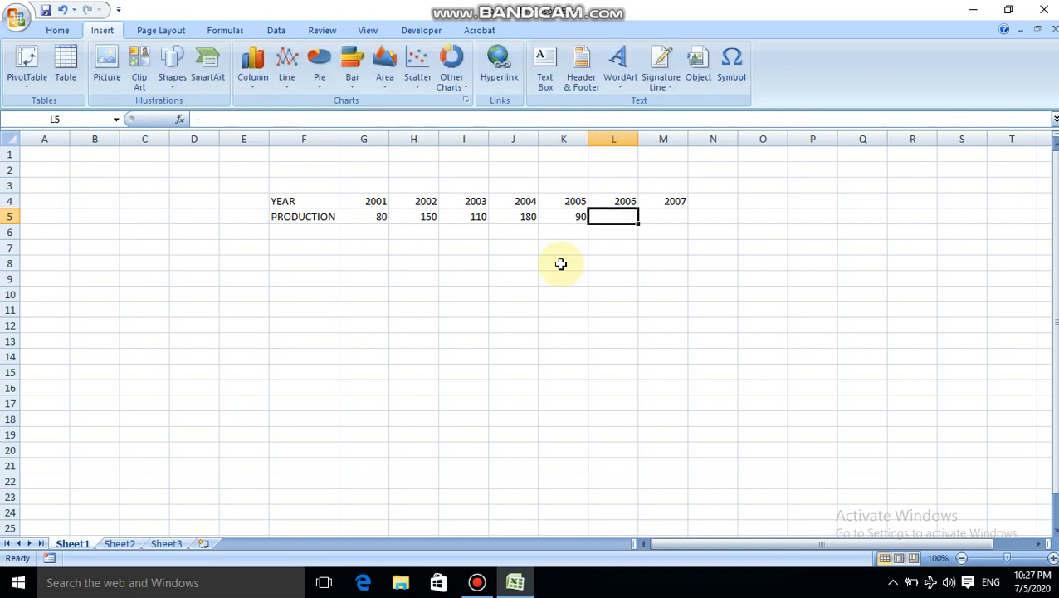
{"action": "type", "text": "0"}
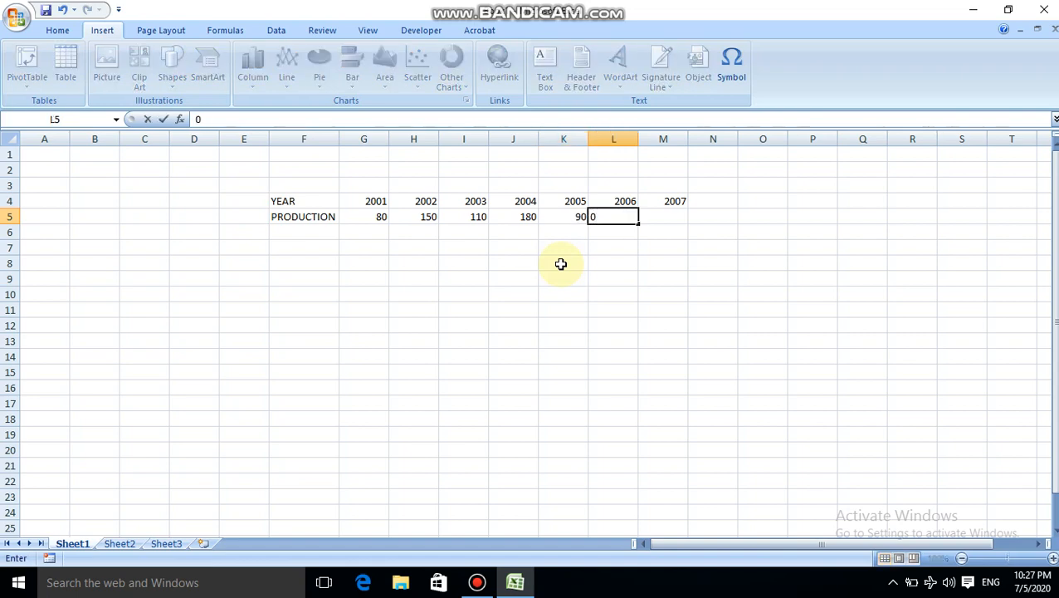
{"action": "key", "text": "Tab"}
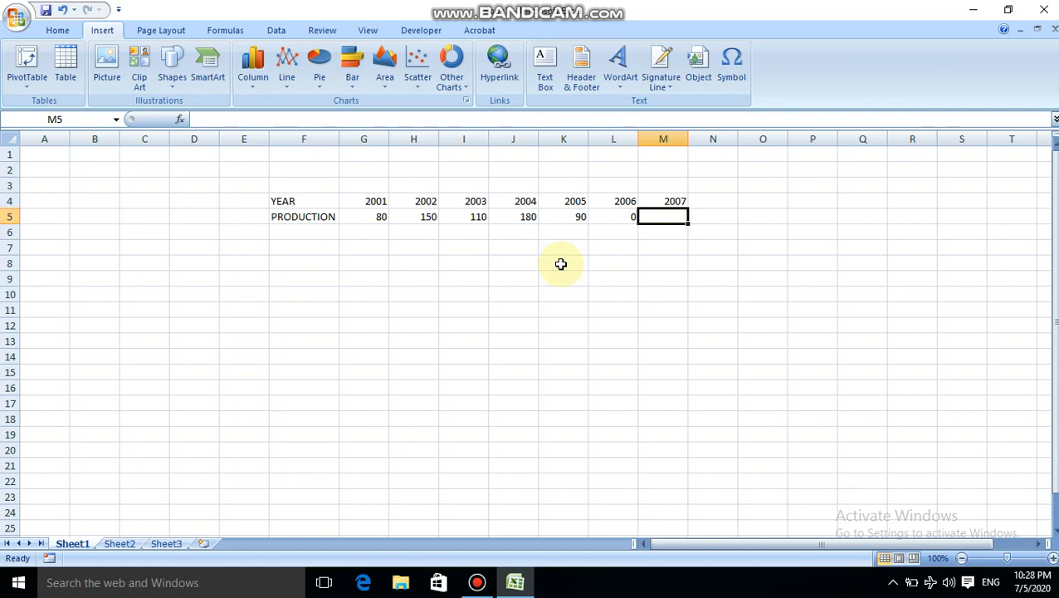
{"action": "type", "text": "16"}
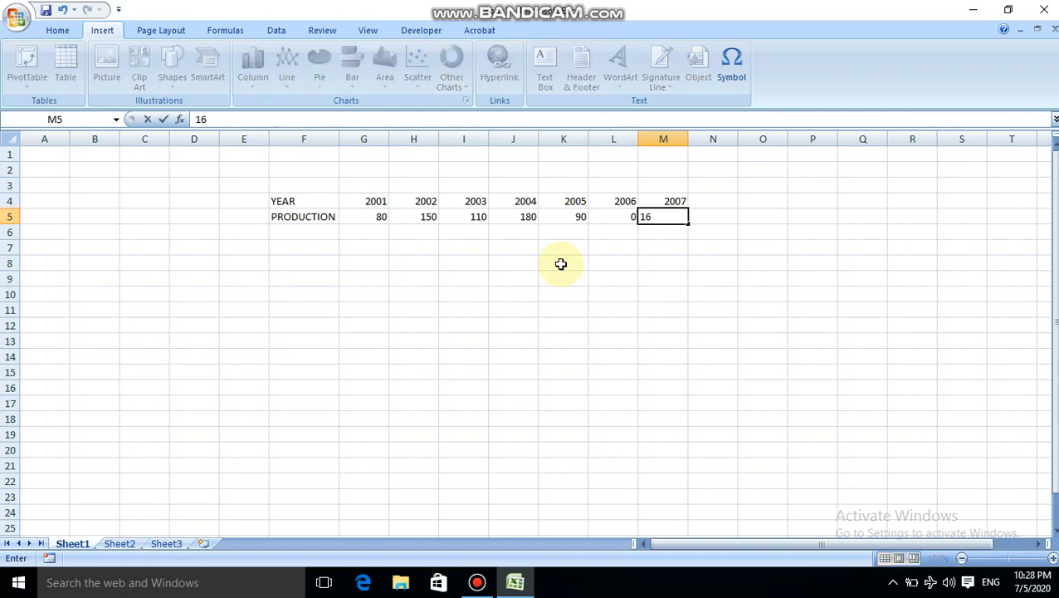
{"action": "type", "text": "0"}
{"action": "key", "text": "Return"}
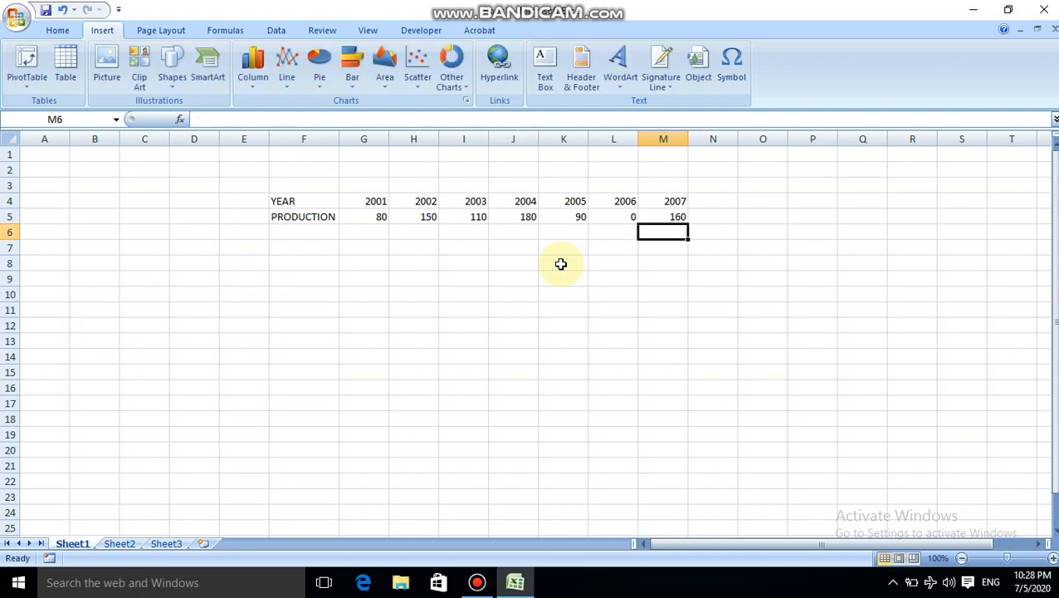
Select the whole year and production table, F4:M5, including its row labels.
{"action": "key", "text": "Up"}
{"action": "key", "text": "Up"}
{"action": "key", "text": "Left"}
{"action": "key", "text": "Left"}
{"action": "key", "text": "Left"}
{"action": "key", "text": "Left"}
{"action": "key", "text": "Left"}
{"action": "key", "text": "Left"}
{"action": "key", "text": "Left"}
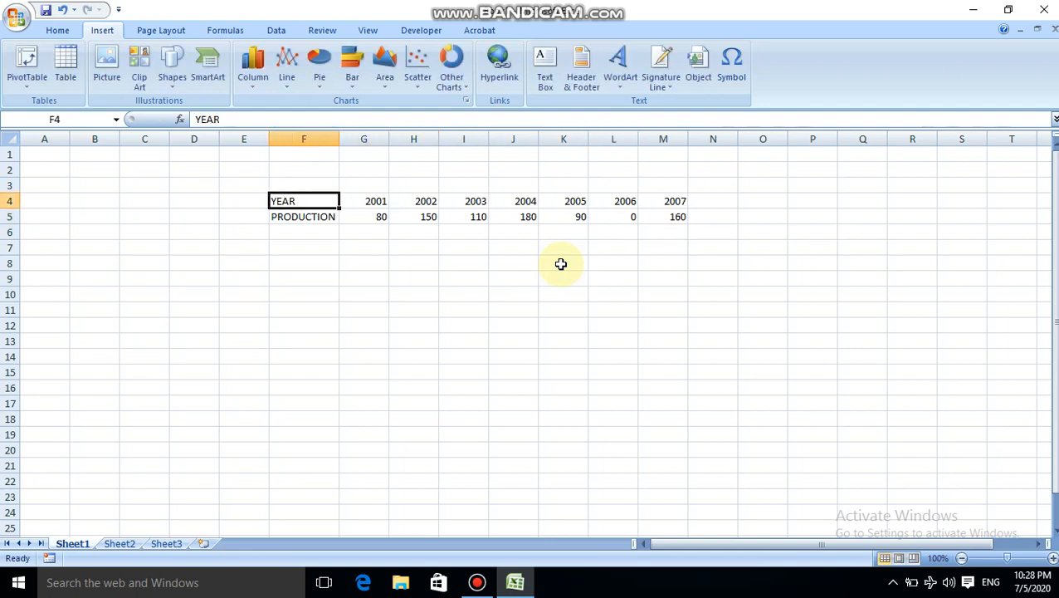
{"action": "key", "text": "Down"}
{"action": "key", "text": "Down"}
{"action": "key", "text": "Up"}
{"action": "key", "text": "Up"}
{"action": "key", "text": "shift+Down"}
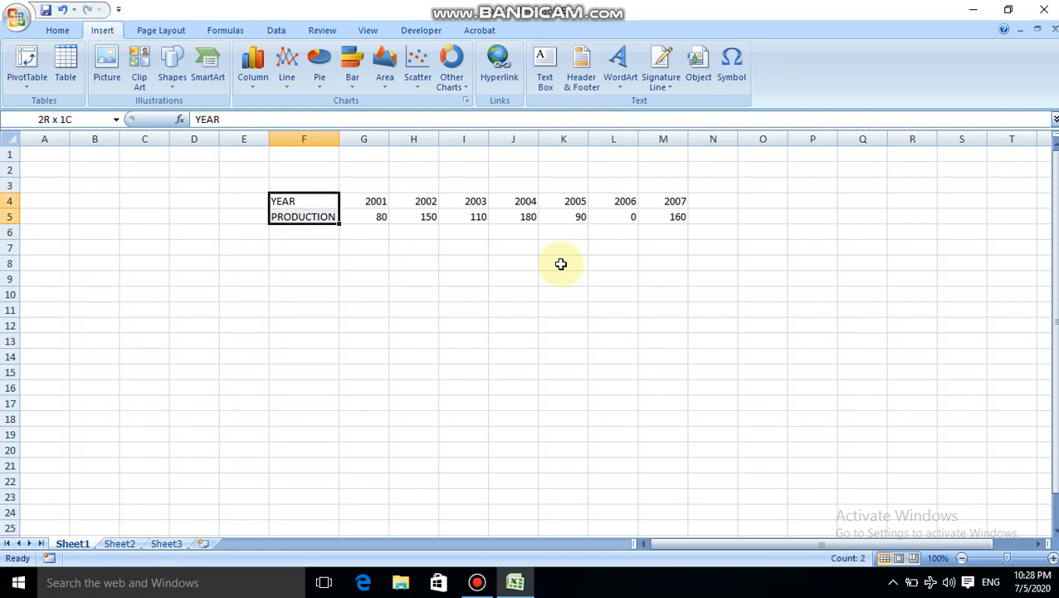
{"action": "key", "text": "shift+Right"}
{"action": "key", "text": "shift+Right"}
{"action": "key", "text": "shift+Right"}
{"action": "key", "text": "shift+Right"}
{"action": "key", "text": "shift+Right"}
{"action": "key", "text": "shift+Right"}
{"action": "key", "text": "shift+Right"}
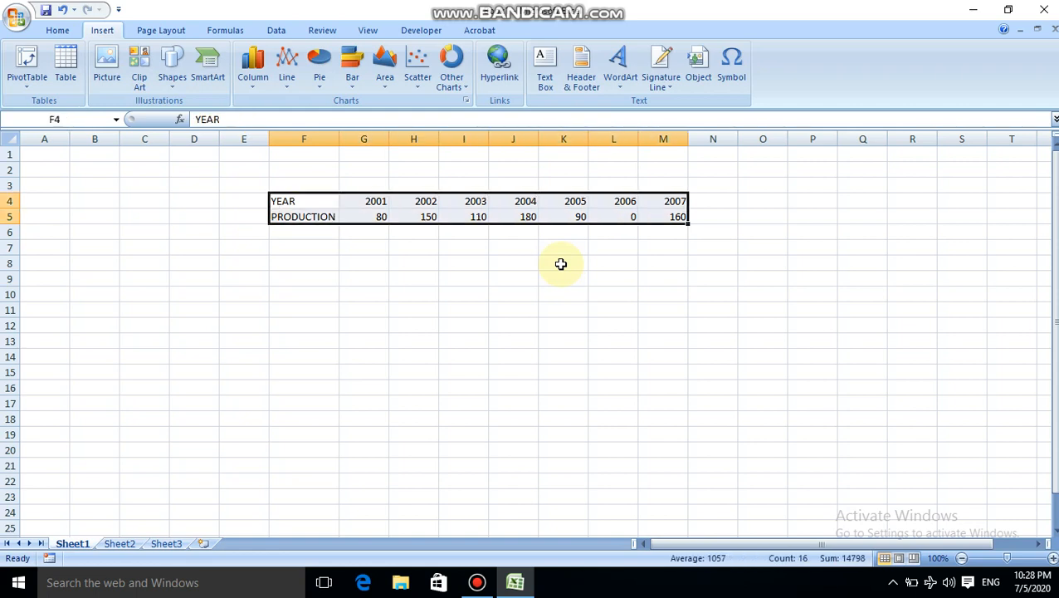
Reselect the range F4:M5 and clear the selection by making E7 the active cell.
{"action": "left_click", "coordinate": [313, 197]}
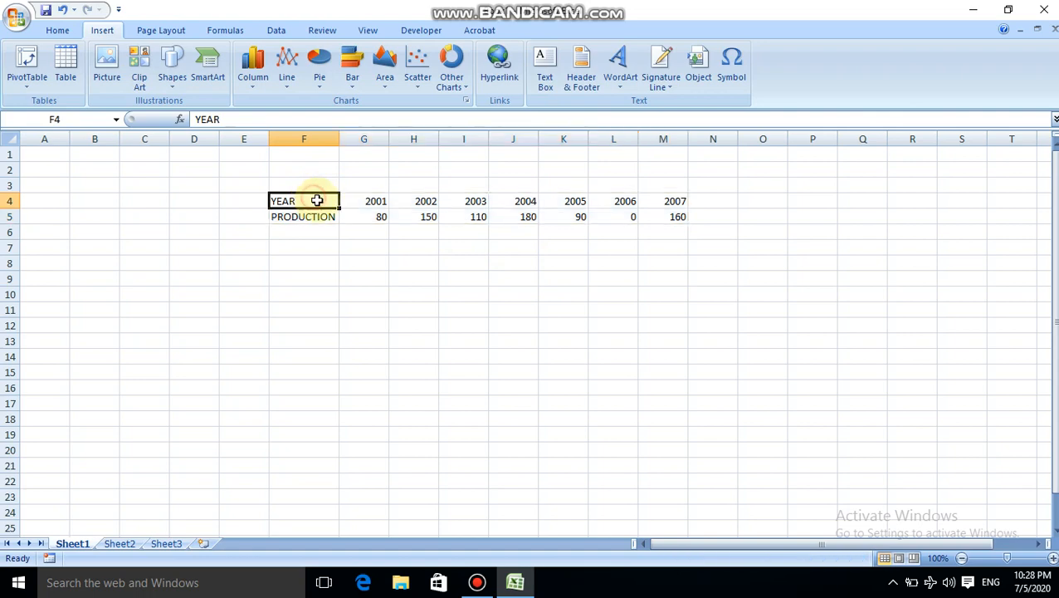
{"action": "left_click_drag", "start_coordinate": [313, 198], "coordinate": [672, 216]}
{"action": "left_click", "coordinate": [258, 246]}
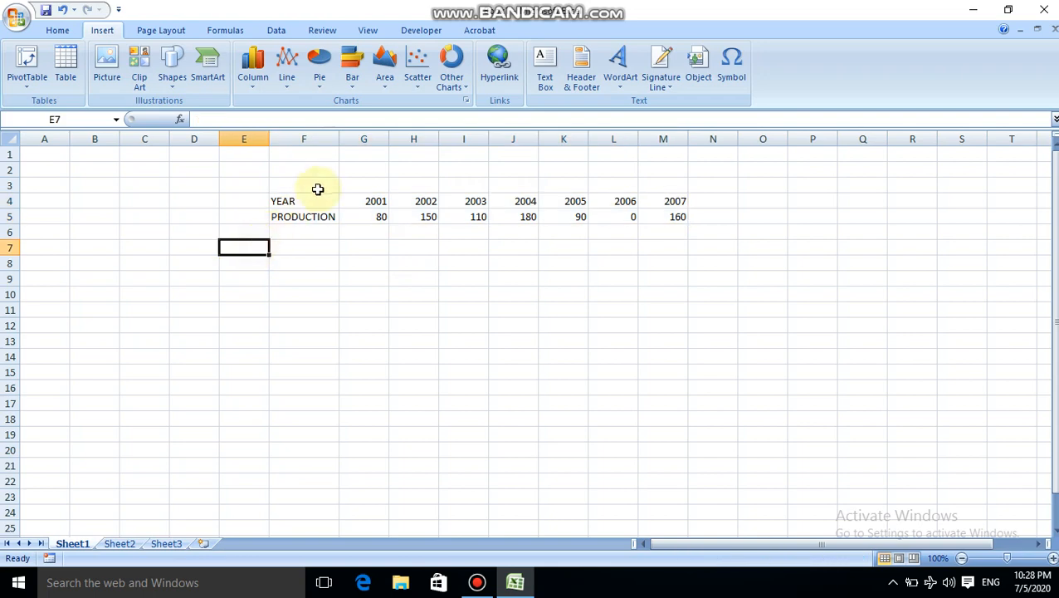
Insert a Scatter with Straight Lines and Markers chart from the year and production table in F4:M5.
{"action": "left_click", "coordinate": [308, 201]}
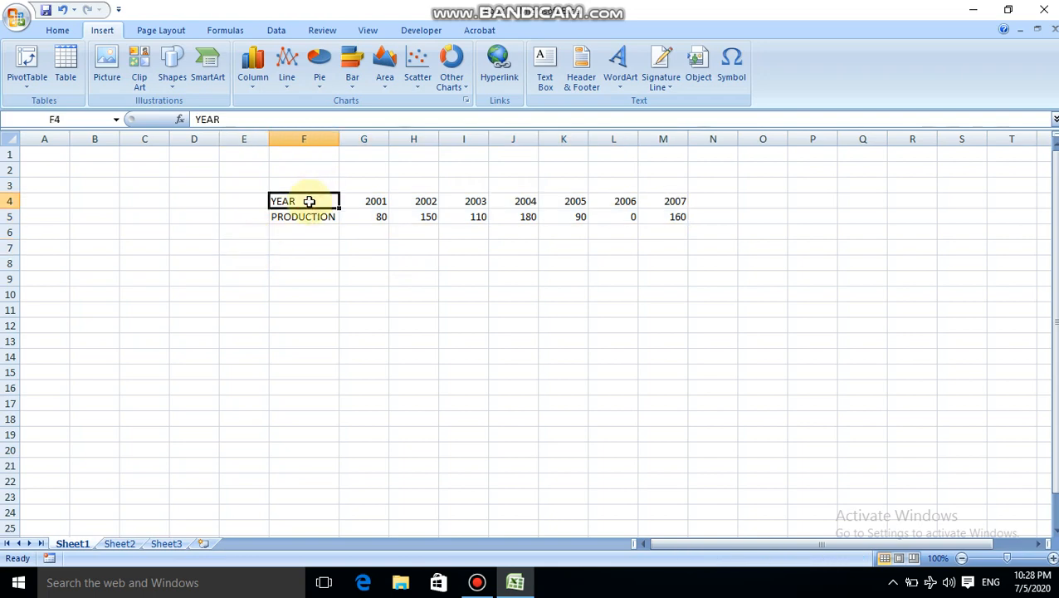
{"action": "key", "text": "shift+Down"}
{"action": "key", "text": "shift+Right"}
{"action": "key", "text": "shift+Right"}
{"action": "key", "text": "shift+Right"}
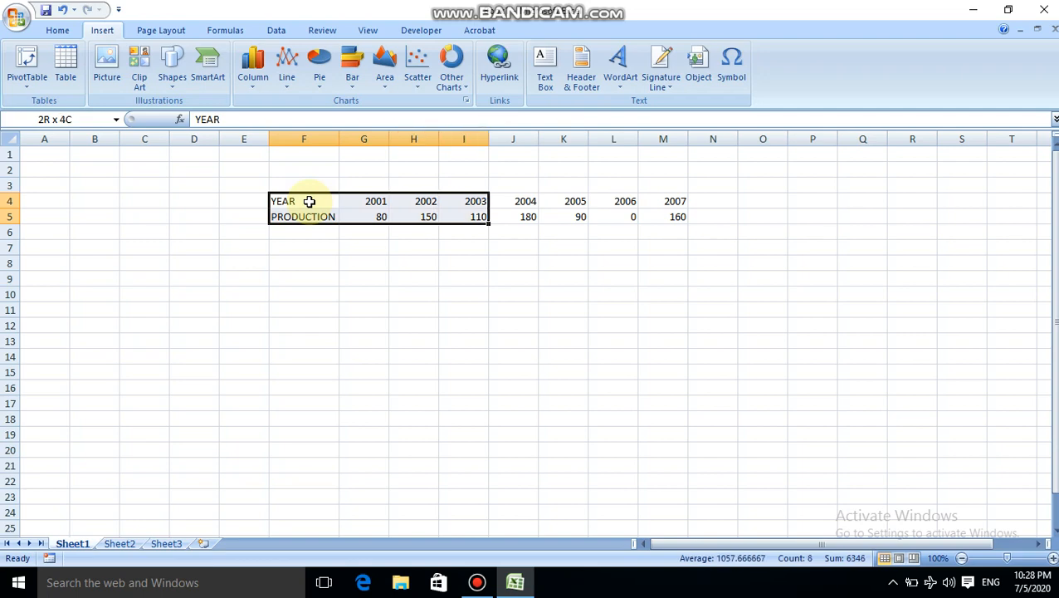
{"action": "key", "text": "shift+Right"}
{"action": "key", "text": "shift+Right"}
{"action": "key", "text": "shift+Right"}
{"action": "key", "text": "shift+Right"}
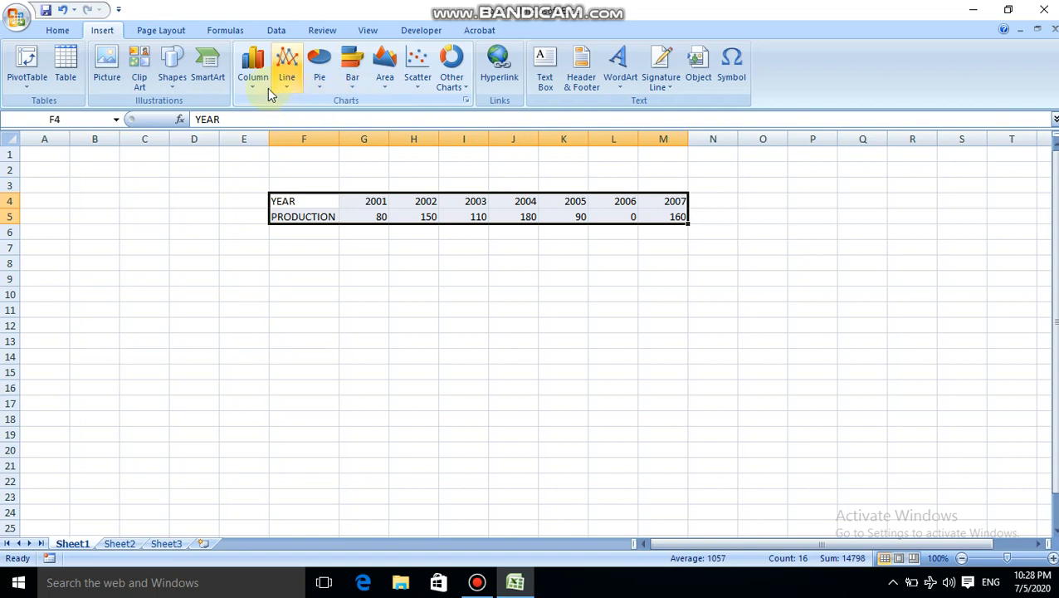
{"action": "left_click", "coordinate": [418, 88]}
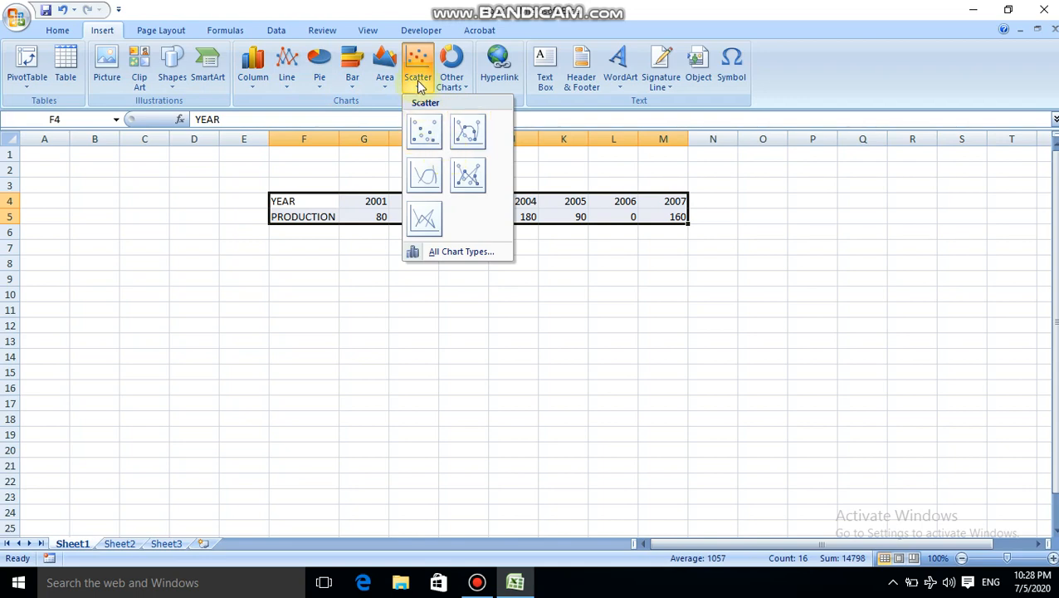
{"action": "left_click", "coordinate": [470, 183]}
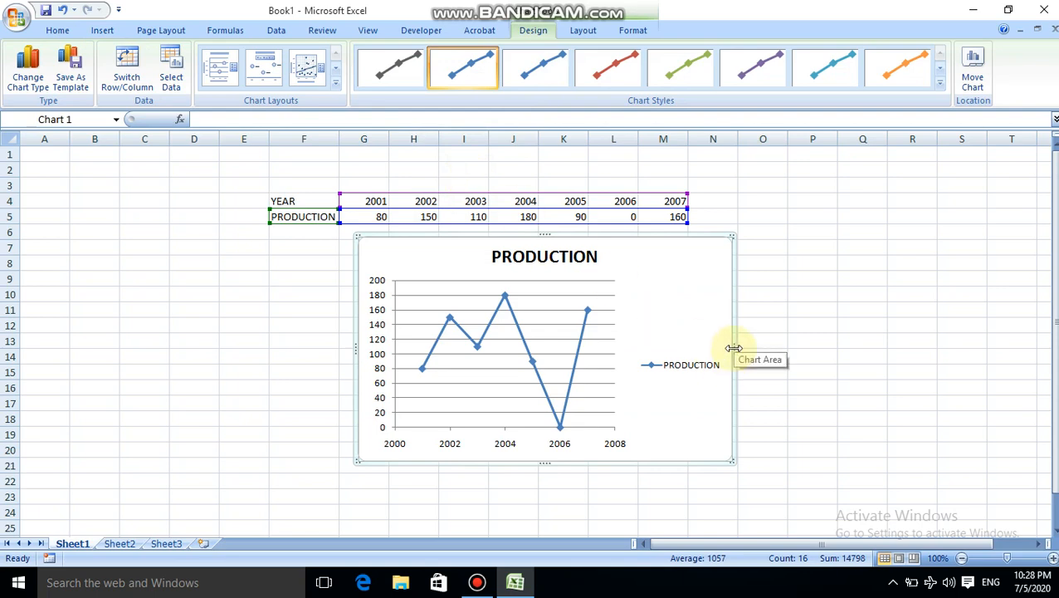
Move the chart down to begin at about row 8 and widen it to about 7.07 inches, ending near column Q.
{"action": "left_click_drag", "start_coordinate": [734, 348], "coordinate": [891, 336]}
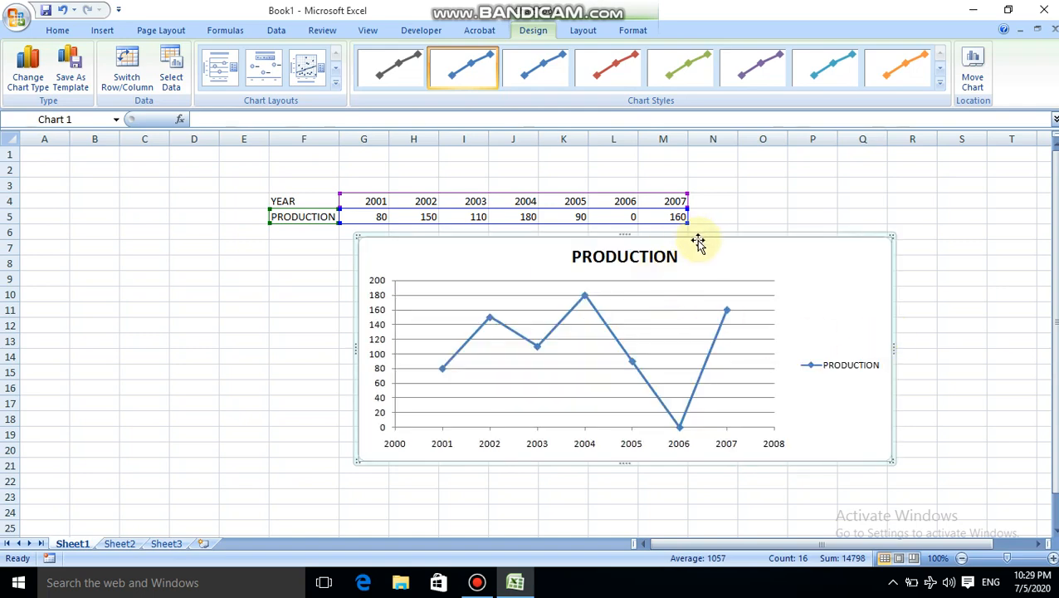
{"action": "left_click_drag", "start_coordinate": [698, 242], "coordinate": [701, 264]}
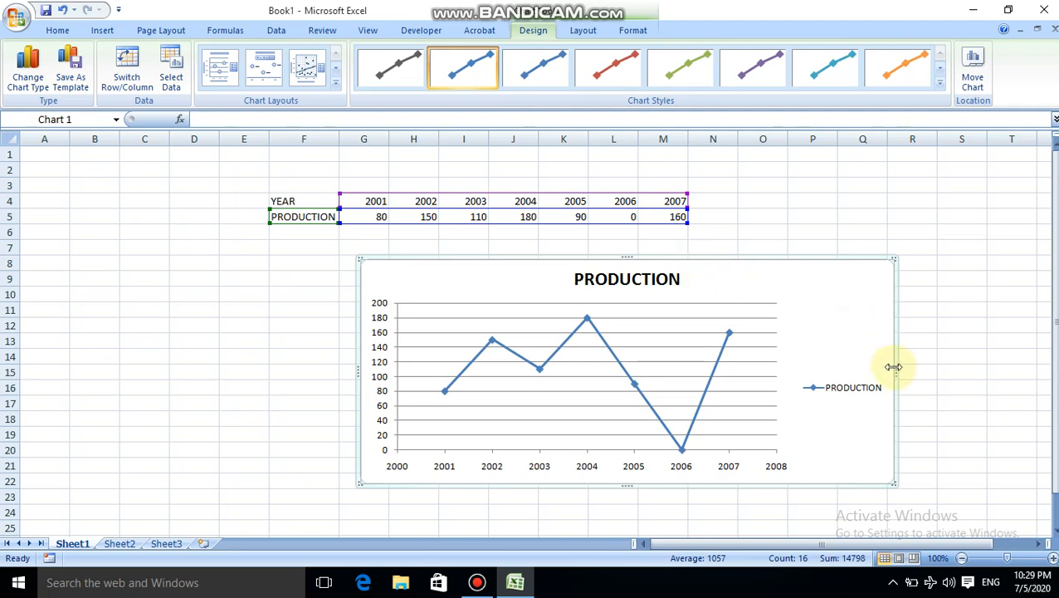
{"action": "left_click_drag", "start_coordinate": [894, 367], "coordinate": [726, 394]}
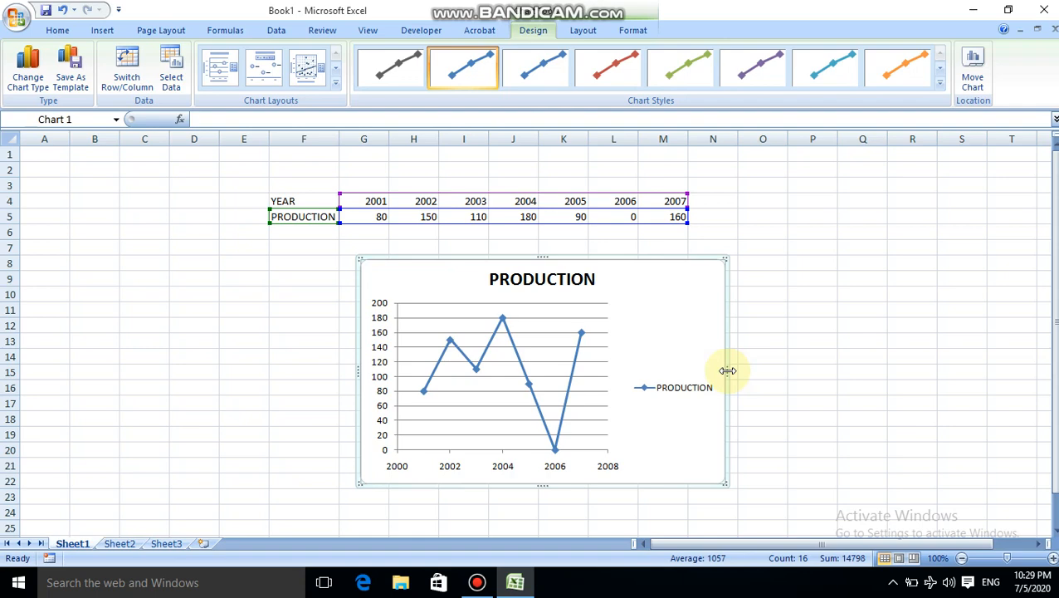
{"action": "left_click_drag", "start_coordinate": [727, 370], "coordinate": [889, 352]}
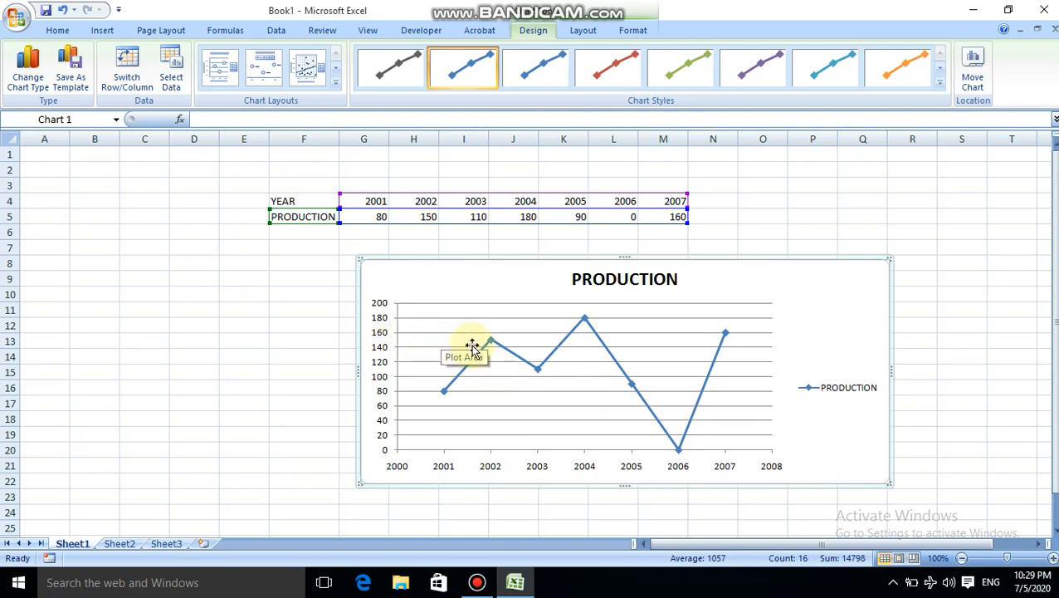
Try the values 120, 70 and 170 in turn for the 2006 production in L5.
{"action": "mouse_move", "coordinate": [490, 341]}
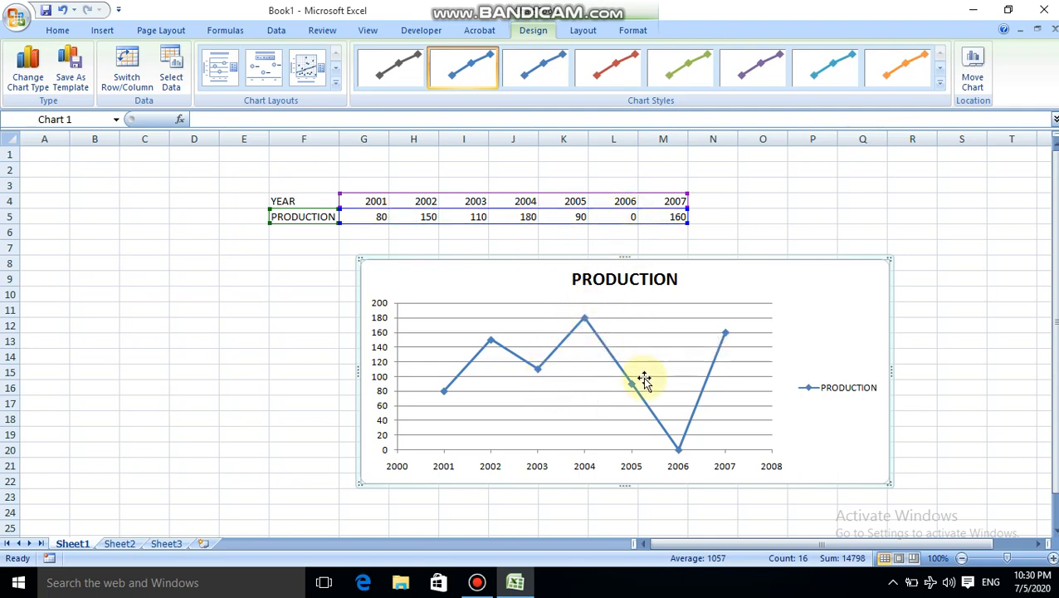
{"action": "mouse_move", "coordinate": [680, 454]}
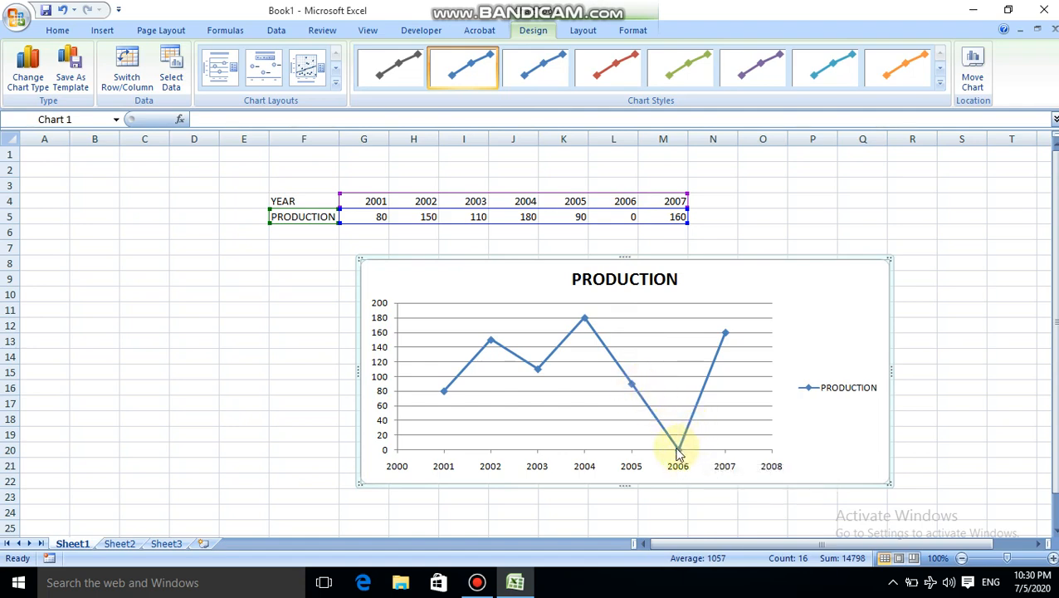
{"action": "left_click", "coordinate": [622, 217]}
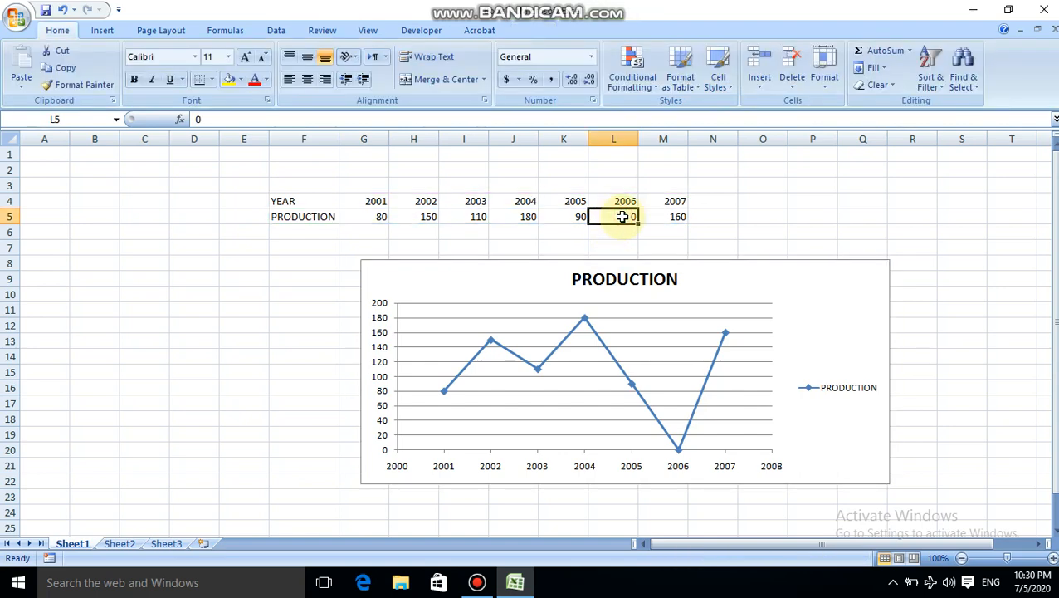
{"action": "type", "text": "12"}
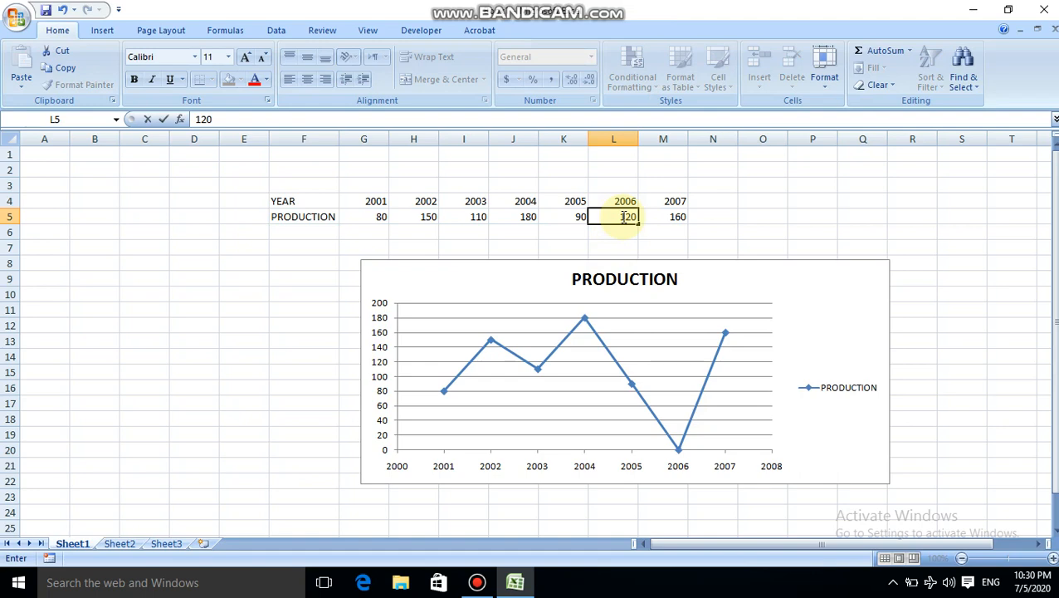
{"action": "key", "text": "Return"}
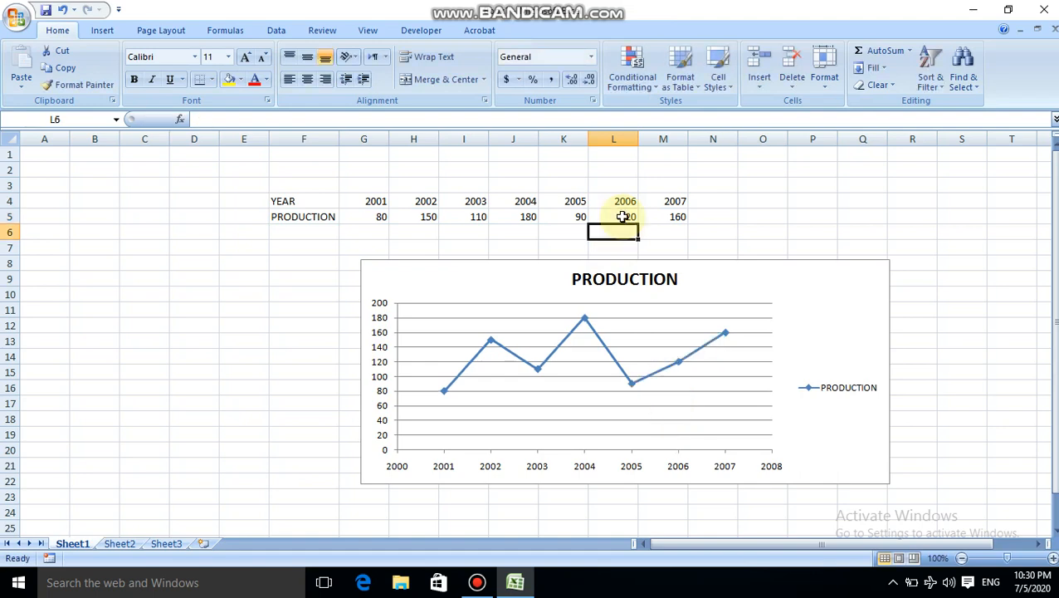
{"action": "left_click", "coordinate": [622, 217]}
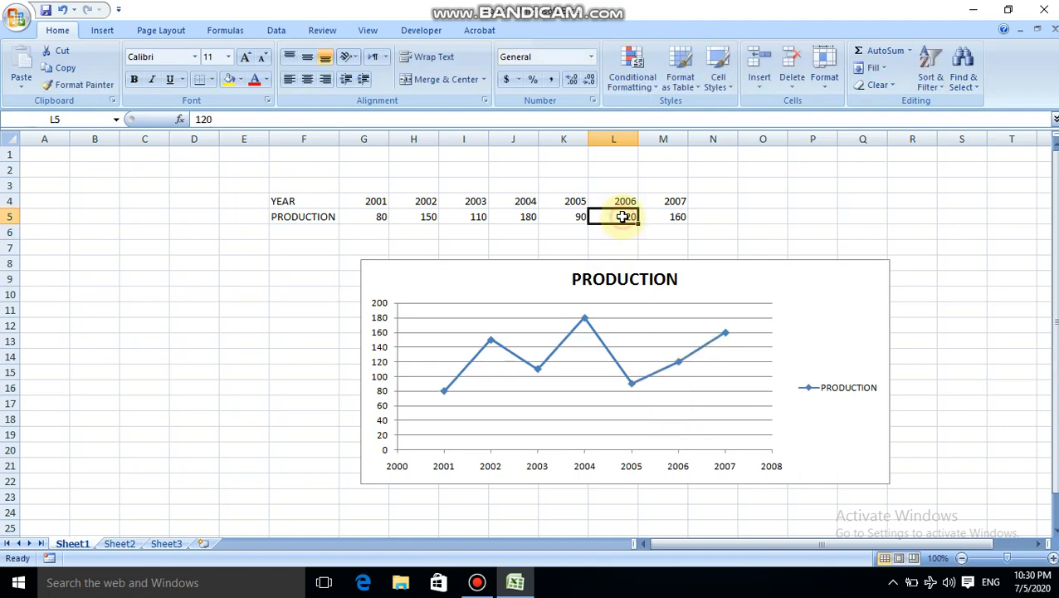
{"action": "type", "text": "70"}
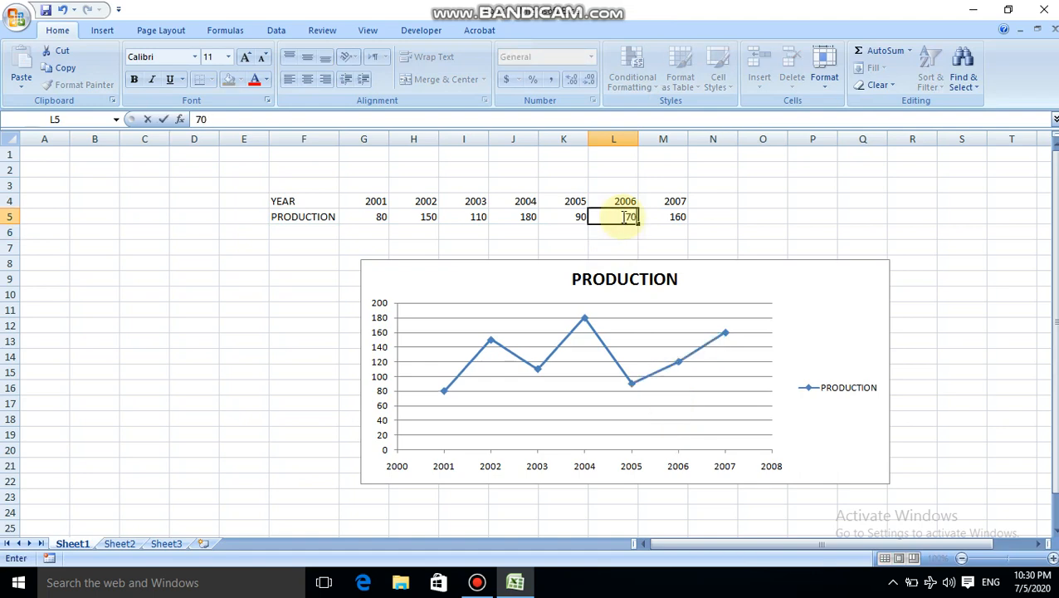
{"action": "key", "text": "Return"}
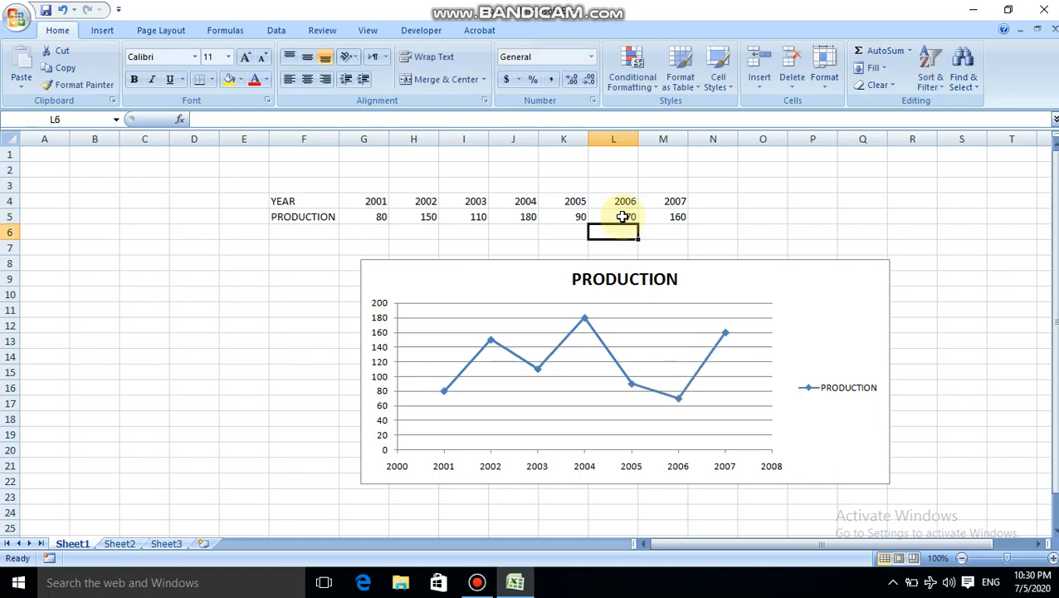
{"action": "left_click", "coordinate": [622, 216]}
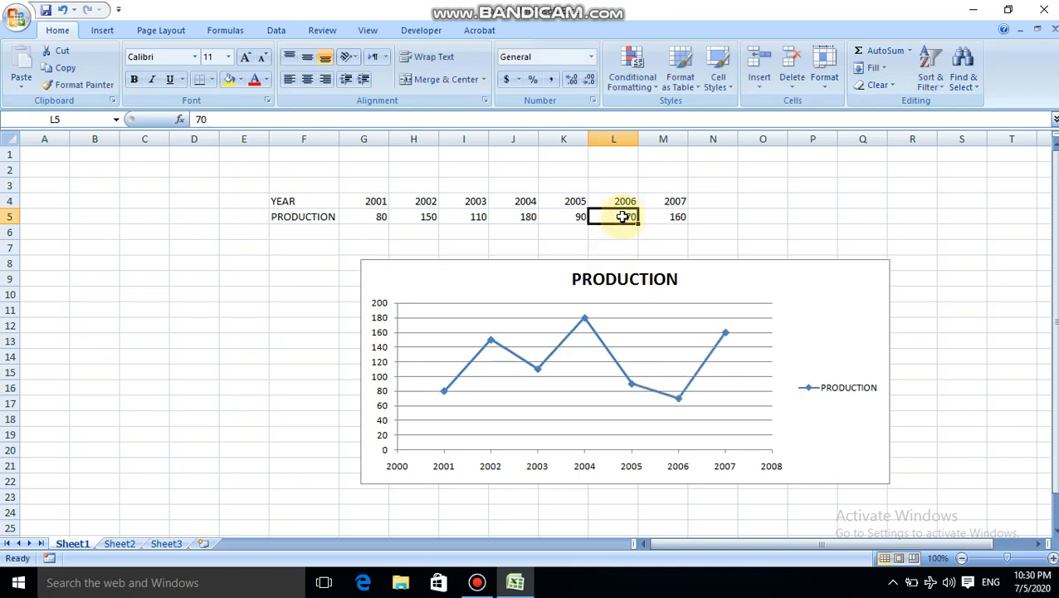
{"action": "type", "text": "1"}
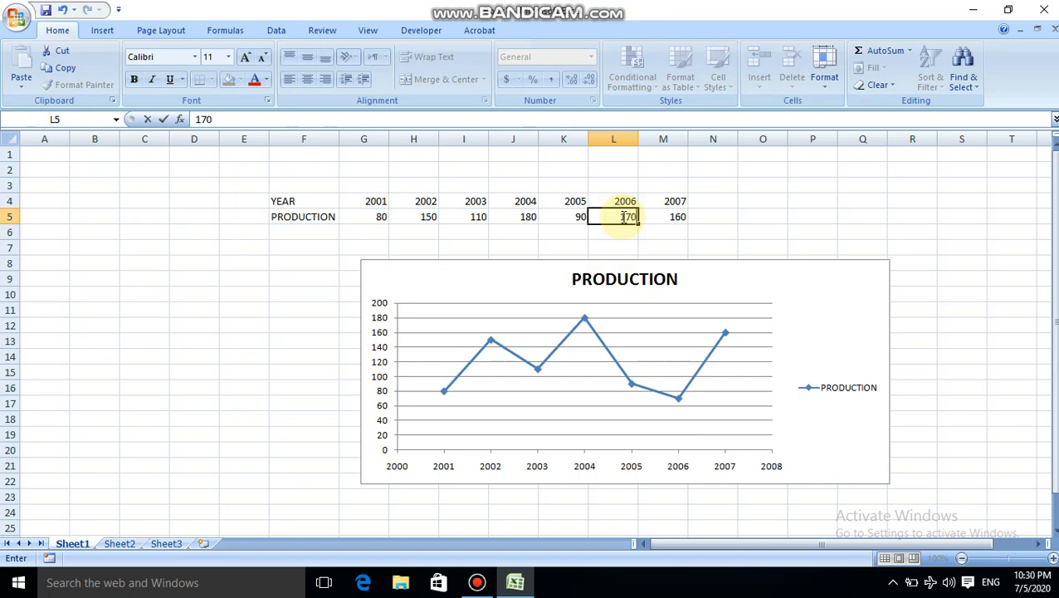
{"action": "key", "text": "Return"}
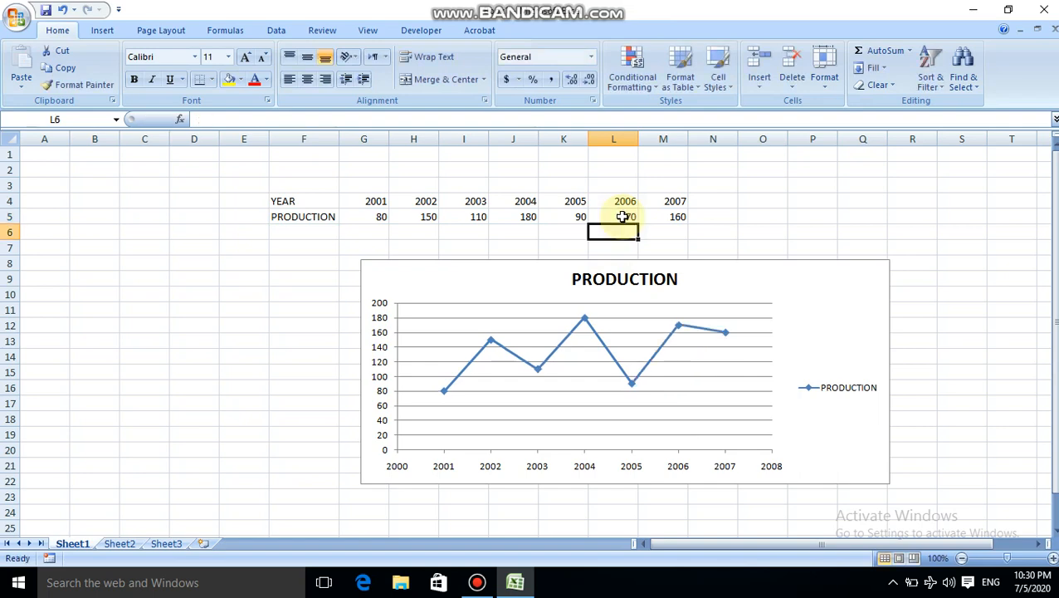
Set the 2006 production in L5 to 30 and the 2005 production in K5 to 130.
{"action": "left_click", "coordinate": [621, 216]}
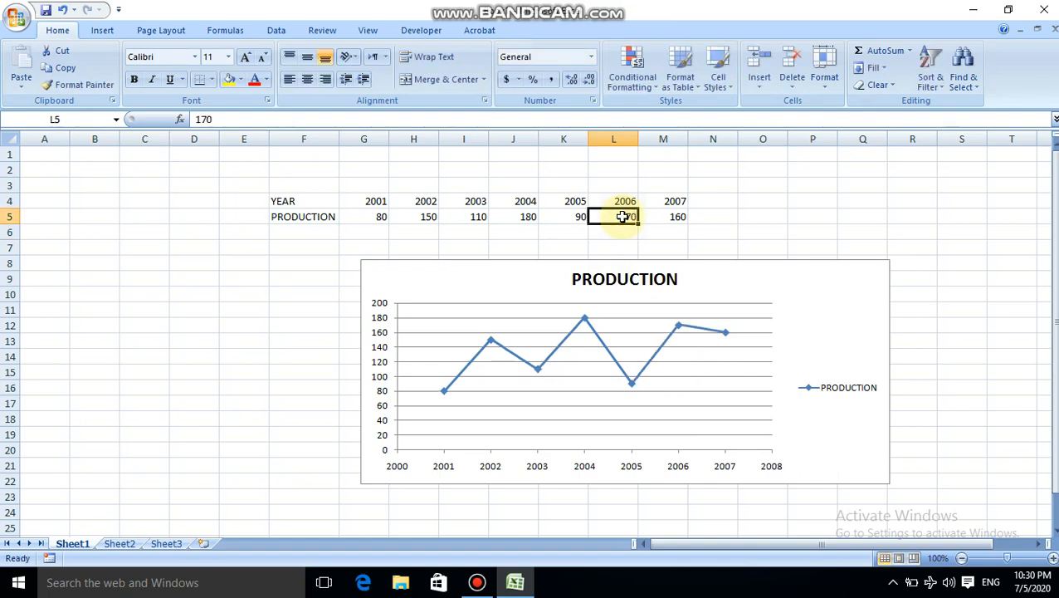
{"action": "type", "text": "30"}
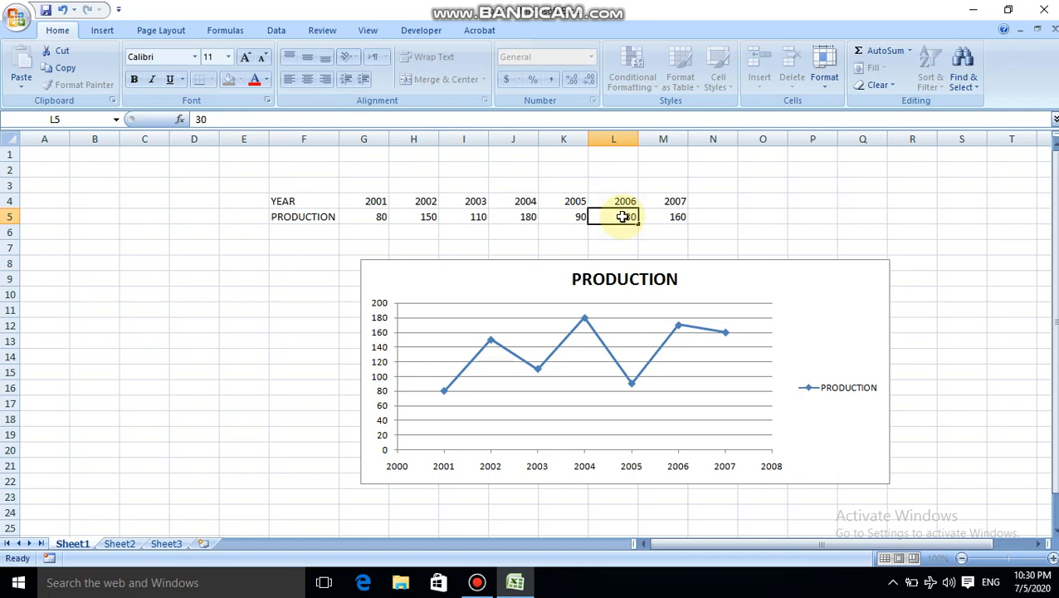
{"action": "key", "text": "Return"}
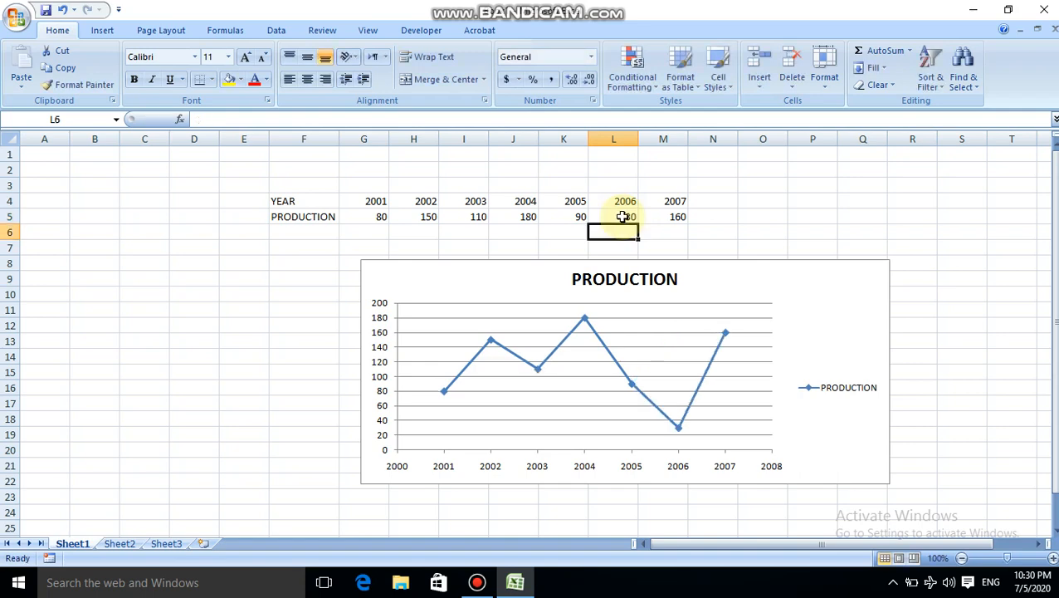
{"action": "left_click", "coordinate": [568, 220]}
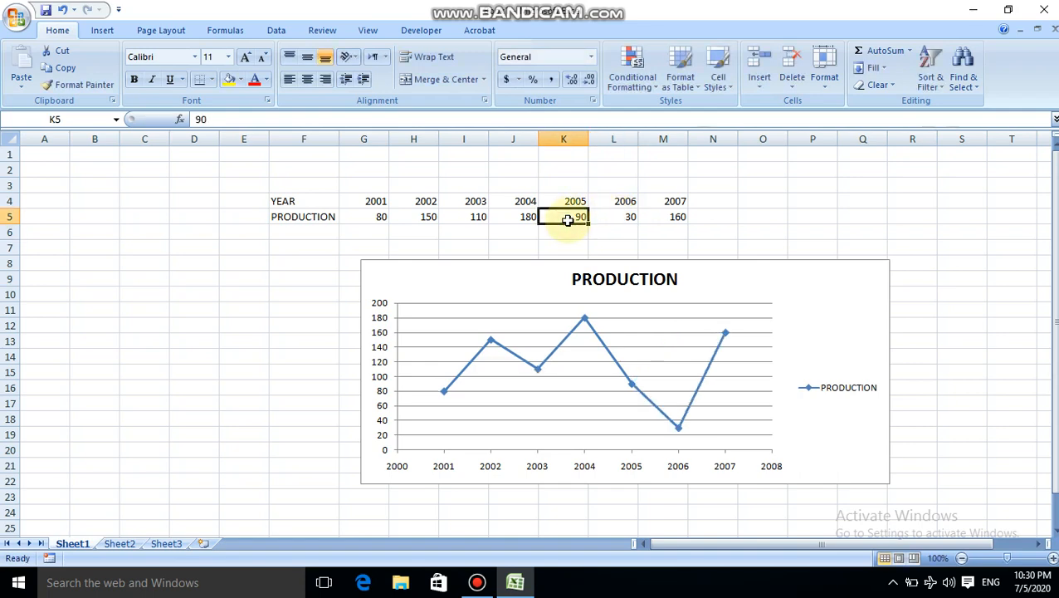
{"action": "type", "text": "12"}
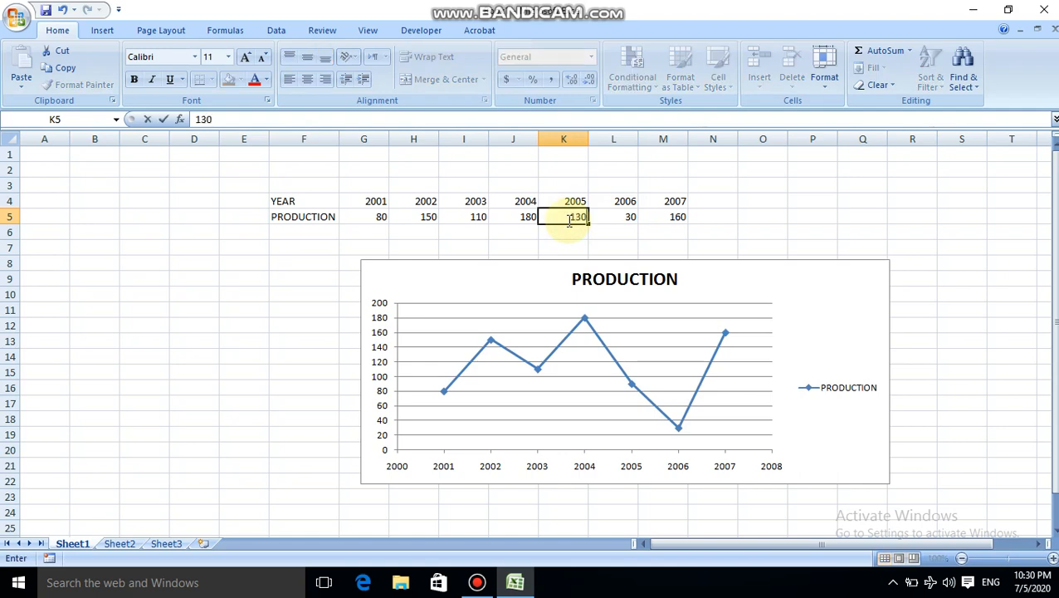
{"action": "type", "text": "0"}
{"action": "key", "text": "Return"}
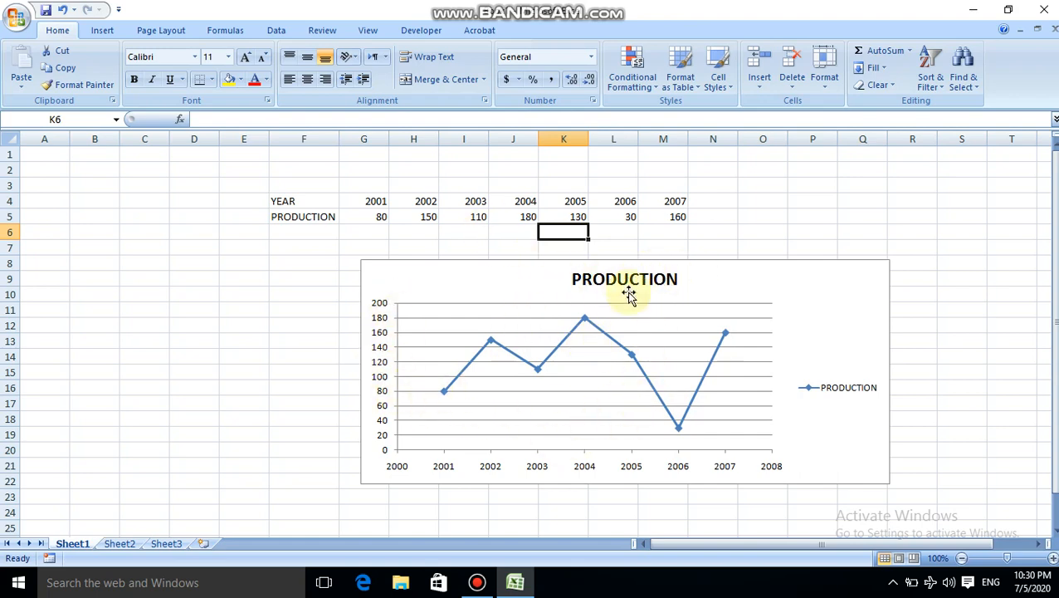
Change the production chart's type from scatter to the first Column subtype, with plain side-by-side 2-D columns.
{"action": "left_click", "coordinate": [780, 283]}
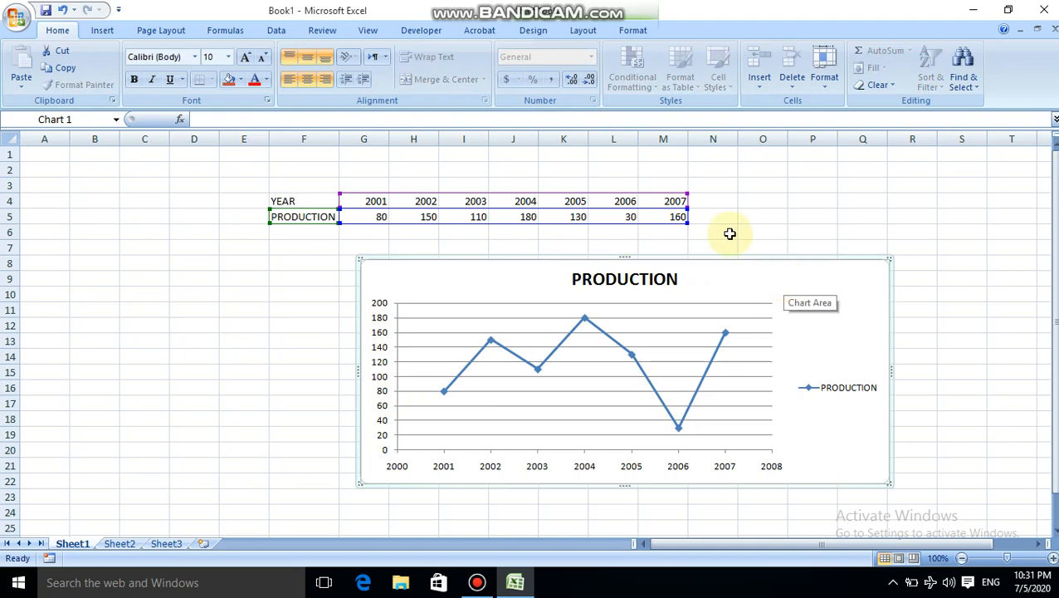
{"action": "left_click", "coordinate": [534, 32]}
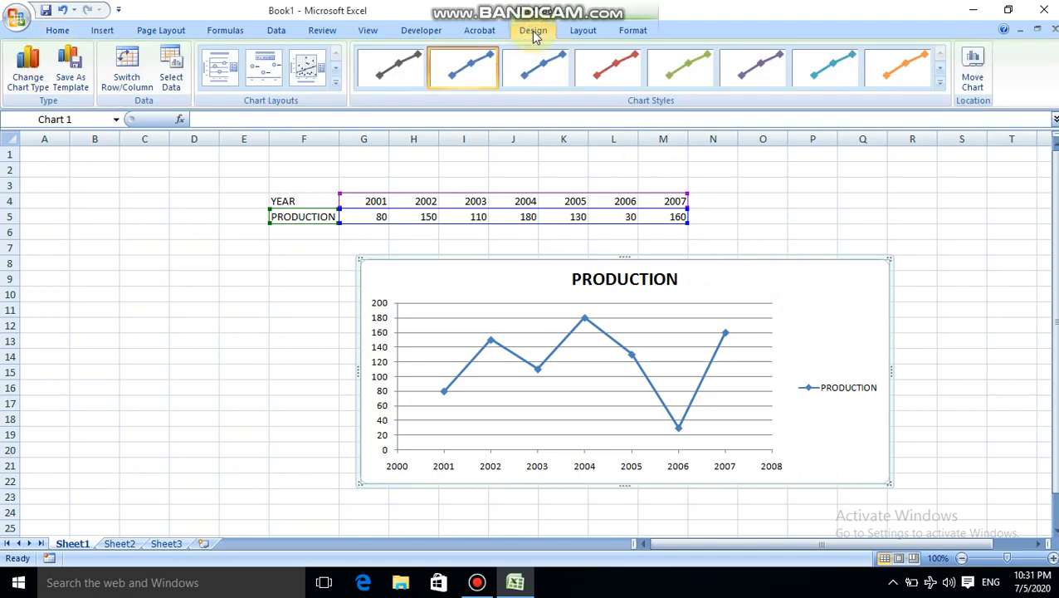
{"action": "left_click", "coordinate": [577, 31]}
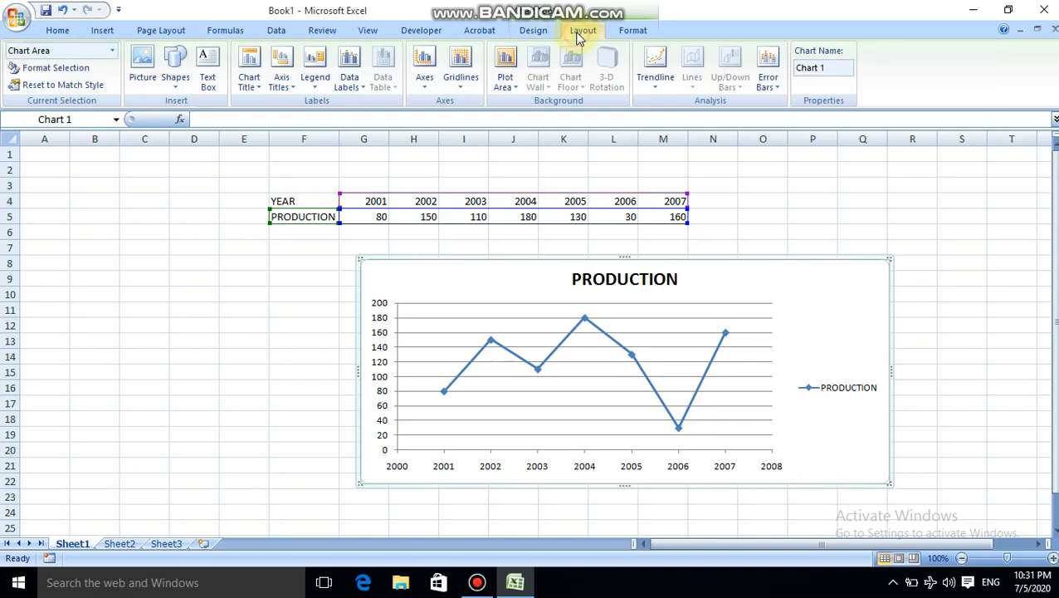
{"action": "left_click", "coordinate": [634, 31]}
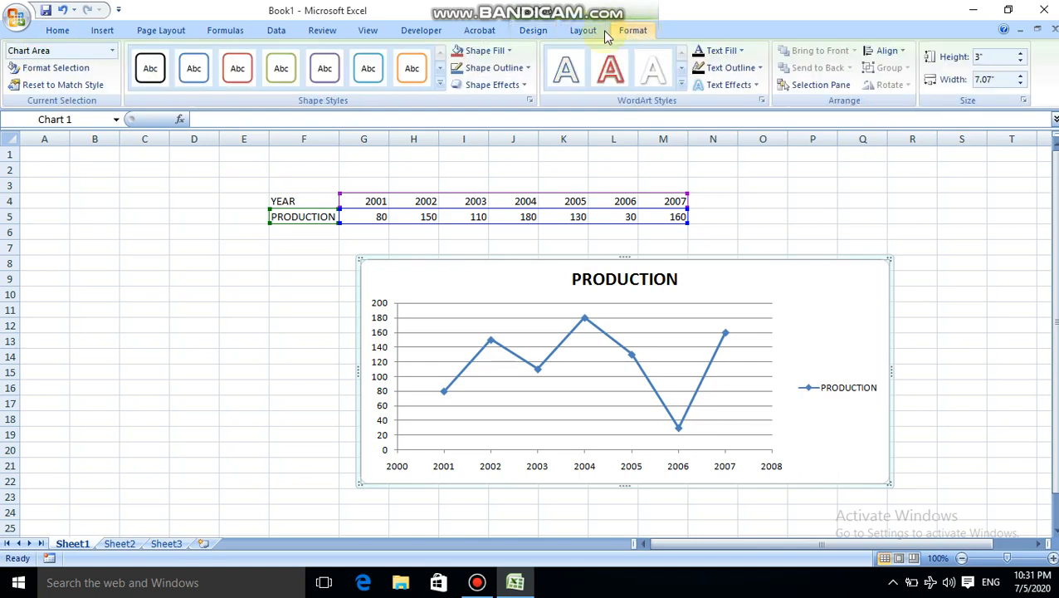
{"action": "left_click", "coordinate": [578, 34]}
{"action": "left_click", "coordinate": [546, 33]}
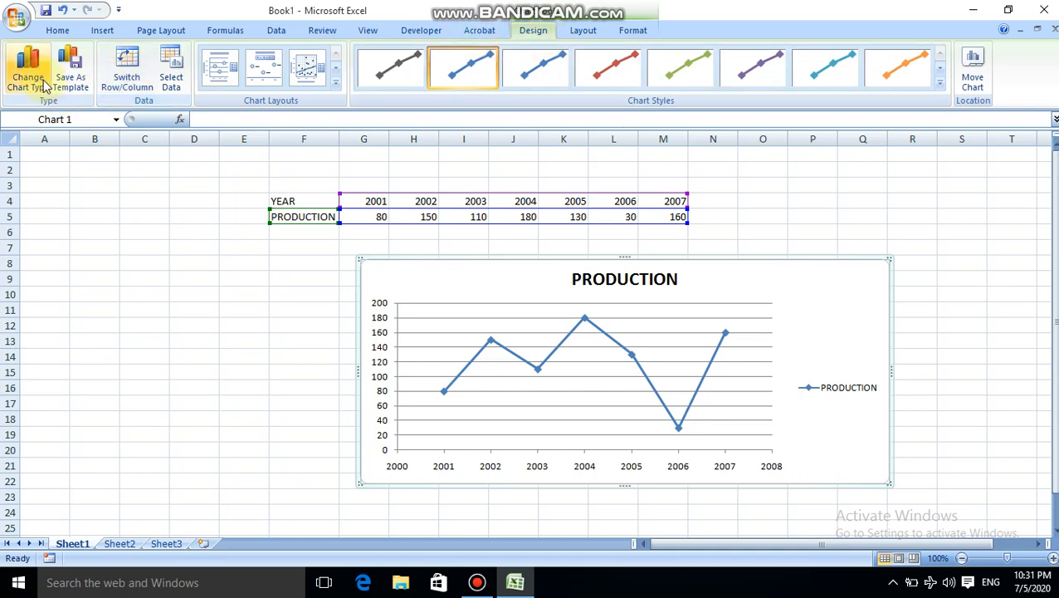
{"action": "left_click", "coordinate": [39, 76]}
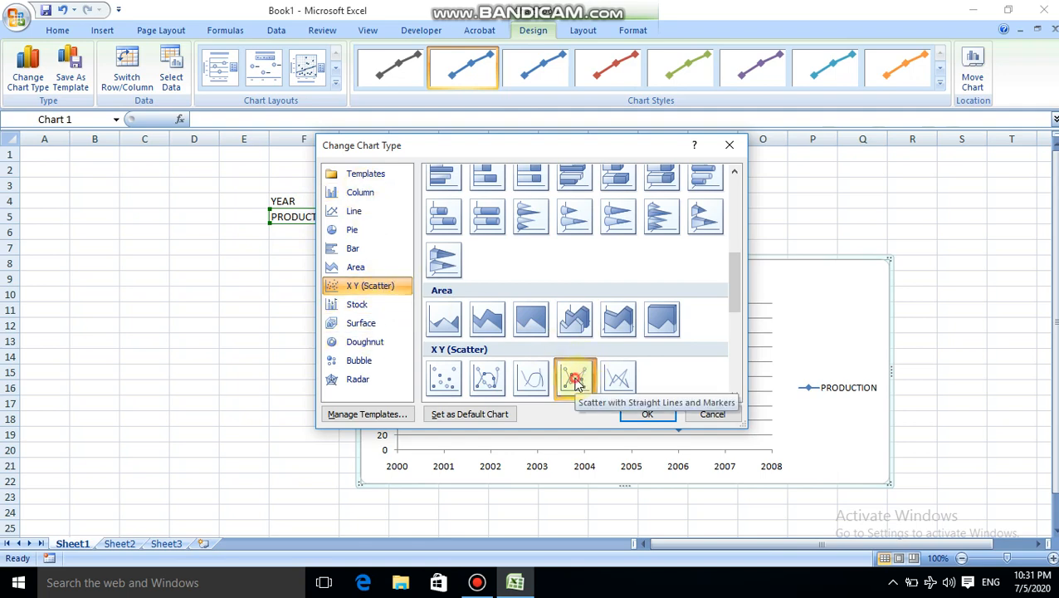
{"action": "left_click", "coordinate": [363, 194]}
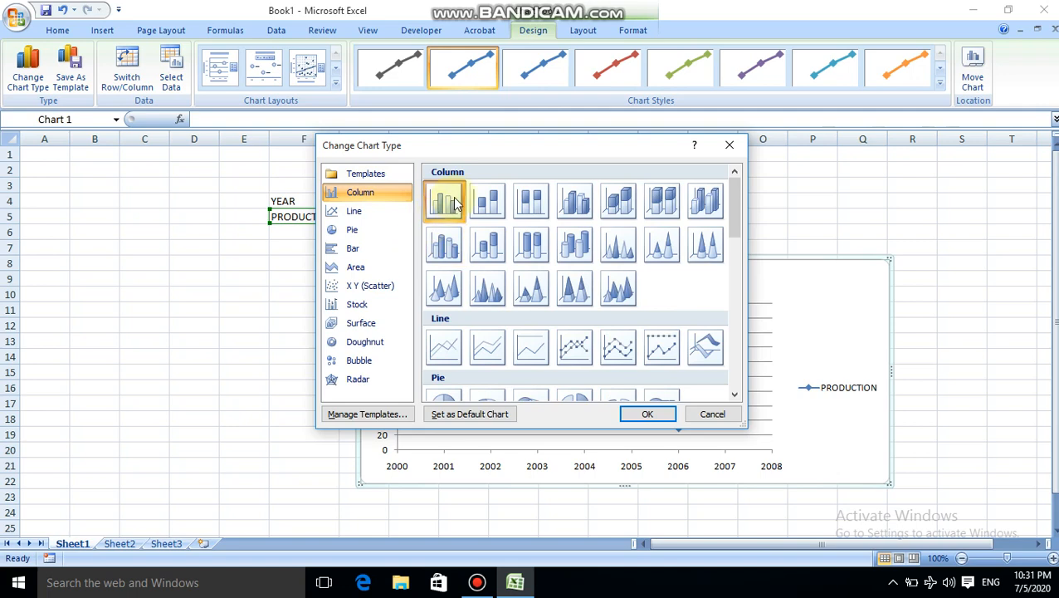
{"action": "left_click", "coordinate": [639, 423]}
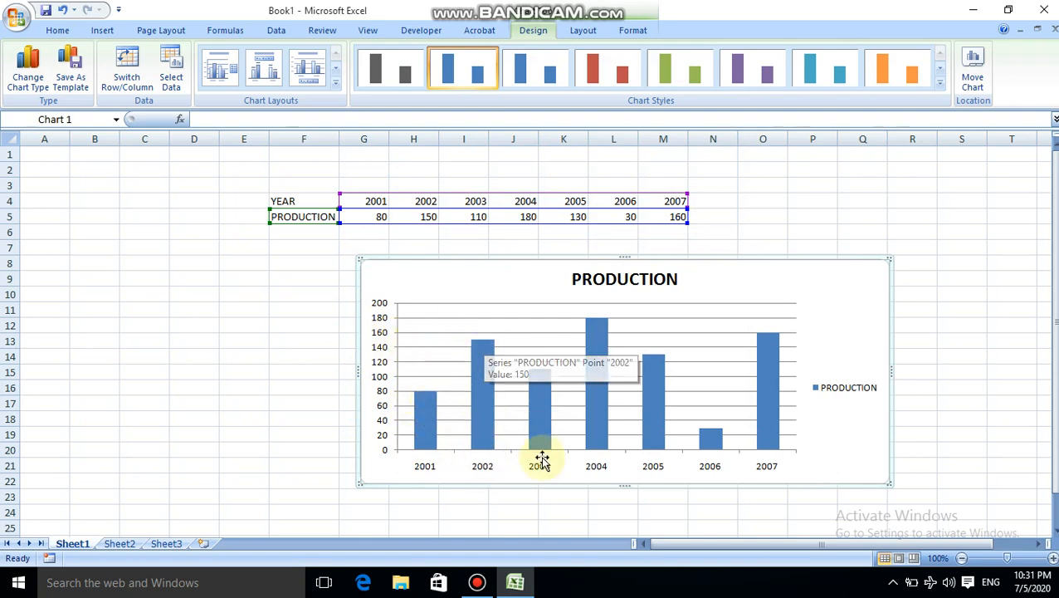
{"action": "mouse_move", "coordinate": [538, 368]}
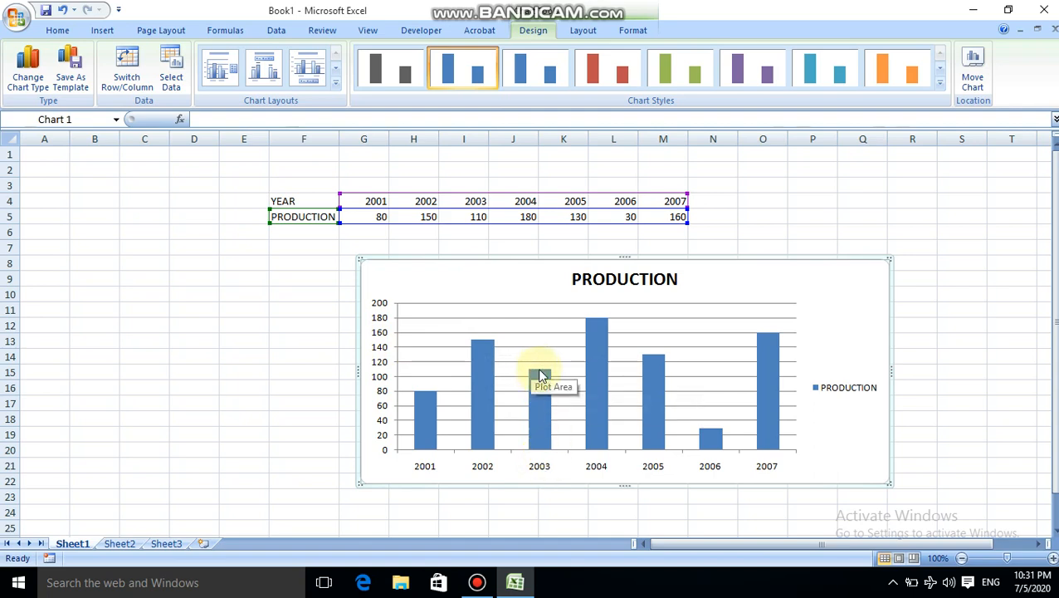
Change the production chart's type from column to the first Pie subtype, a plain 2-D pie.
{"action": "left_click", "coordinate": [33, 75]}
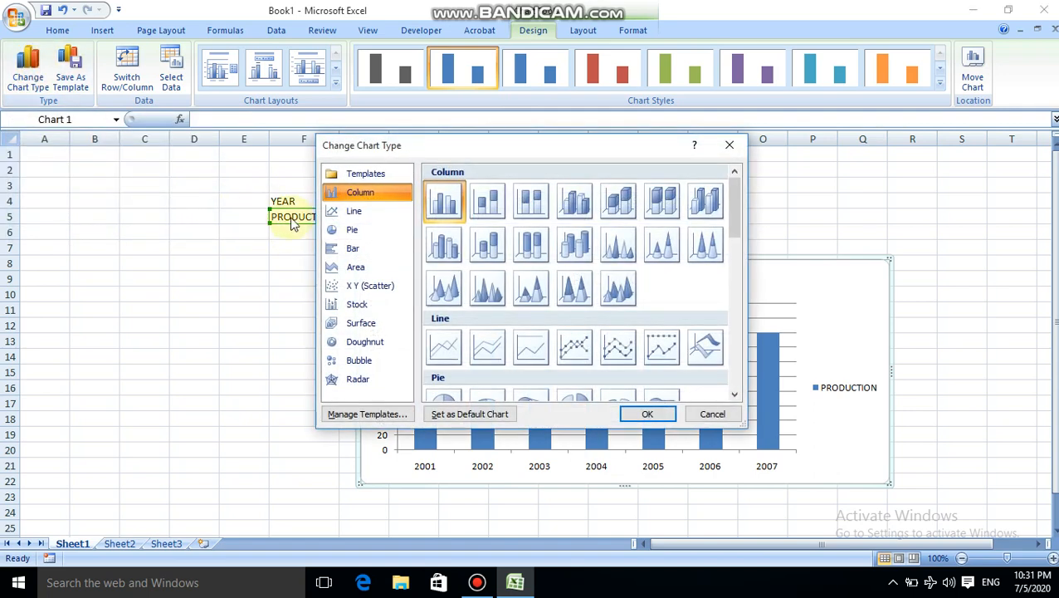
{"action": "left_click", "coordinate": [352, 230]}
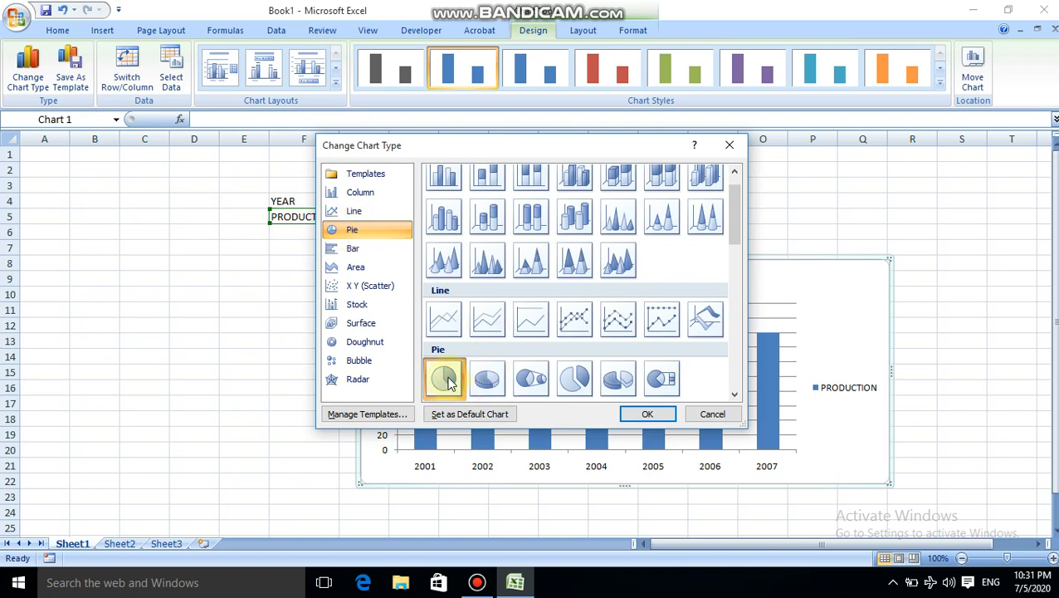
{"action": "left_click", "coordinate": [648, 415]}
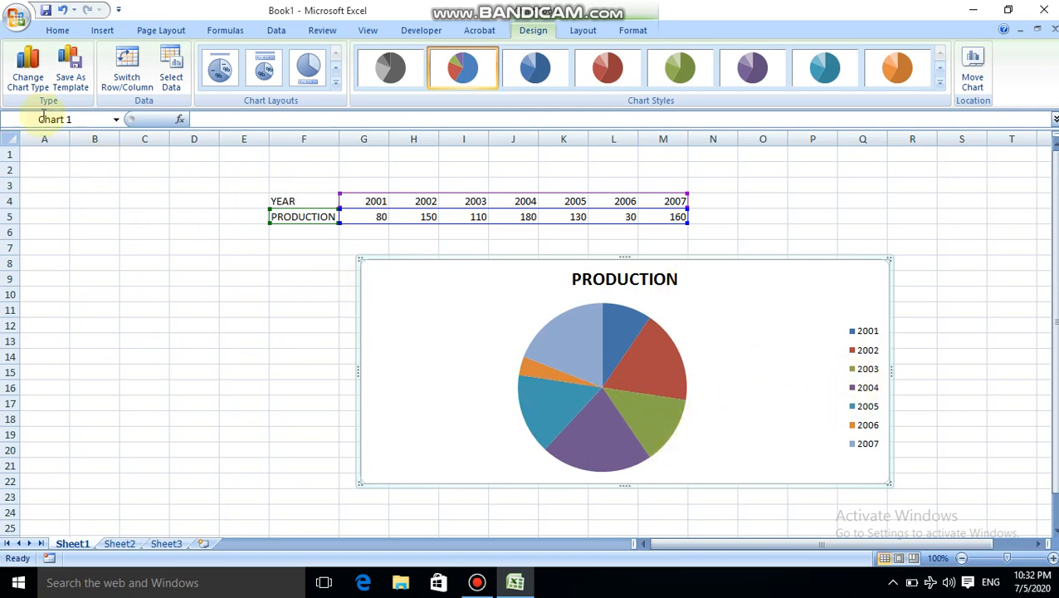
Change the pie chart to the X Y (Scatter) subtype with straight lines and markers.
{"action": "left_click", "coordinate": [28, 70]}
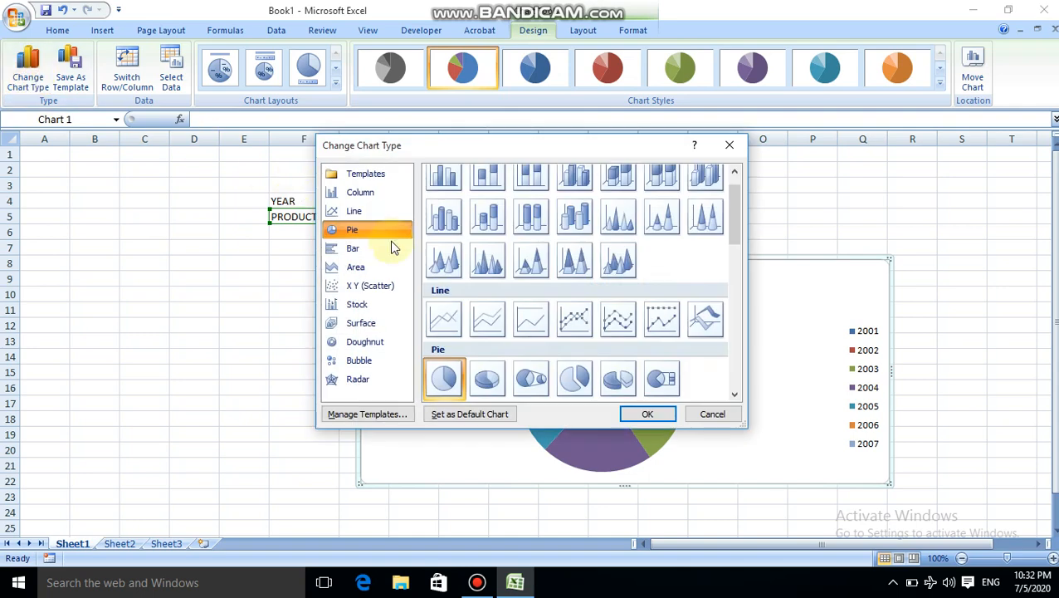
{"action": "left_click", "coordinate": [380, 286]}
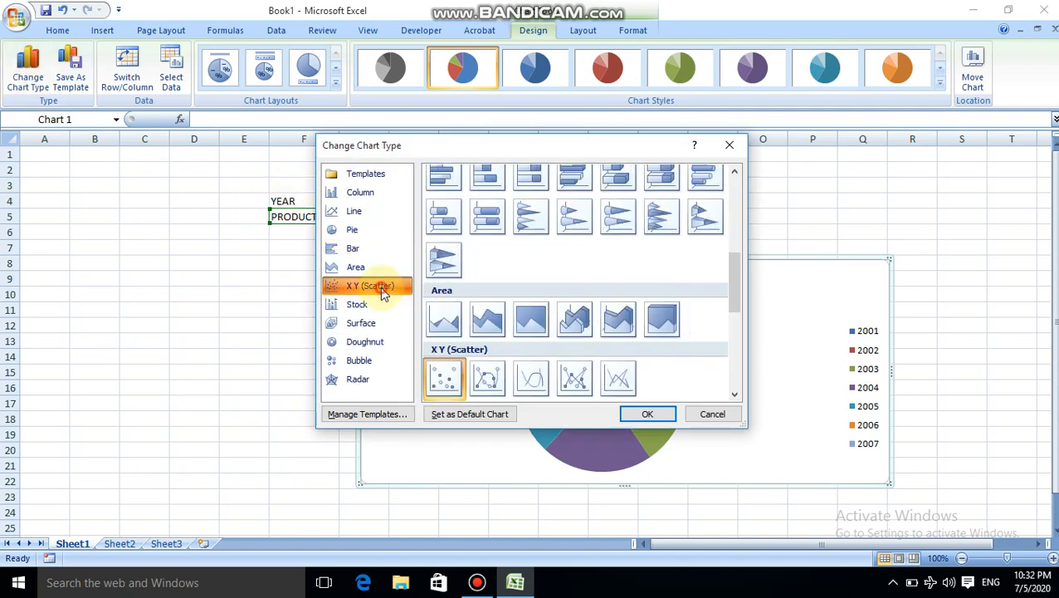
{"action": "left_click", "coordinate": [575, 379]}
{"action": "left_click", "coordinate": [648, 415]}
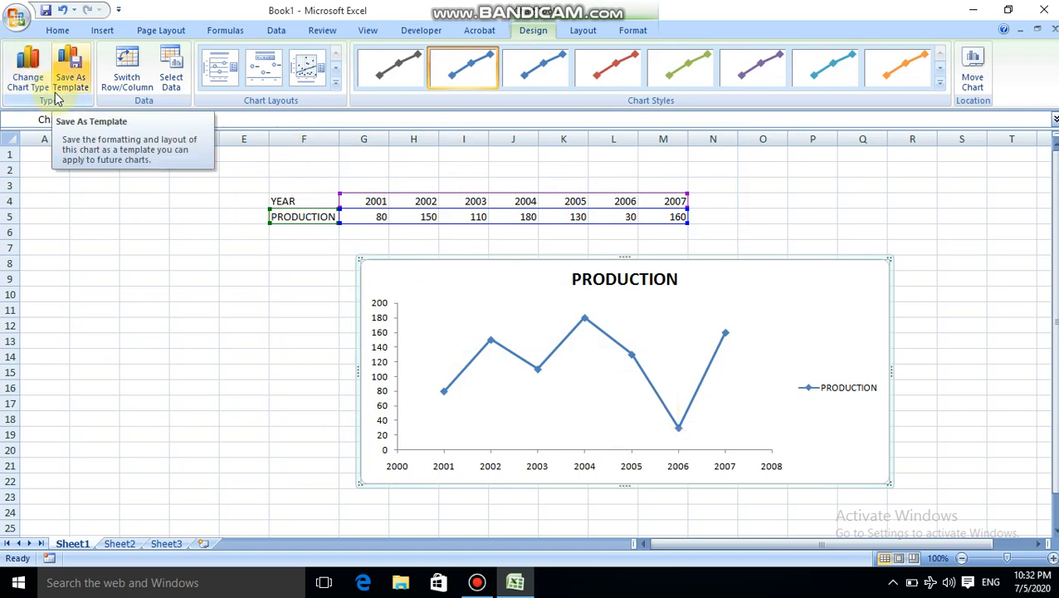
Try the blank range O4:S6 as the chart's data source, and set it back to the table range F4:M5.
{"action": "left_click", "coordinate": [180, 83]}
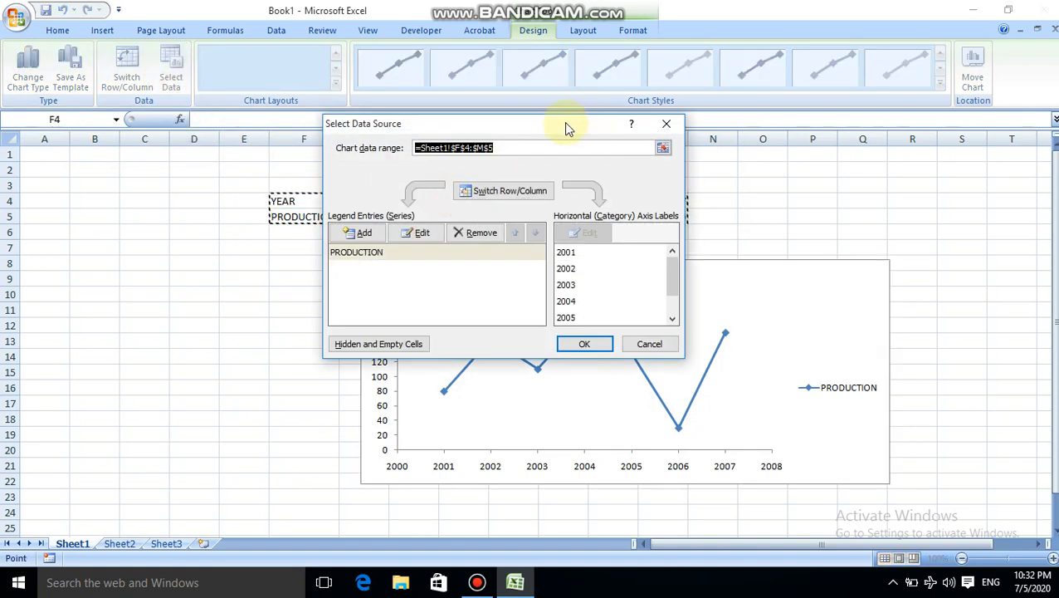
{"action": "left_click_drag", "start_coordinate": [566, 123], "coordinate": [666, 304]}
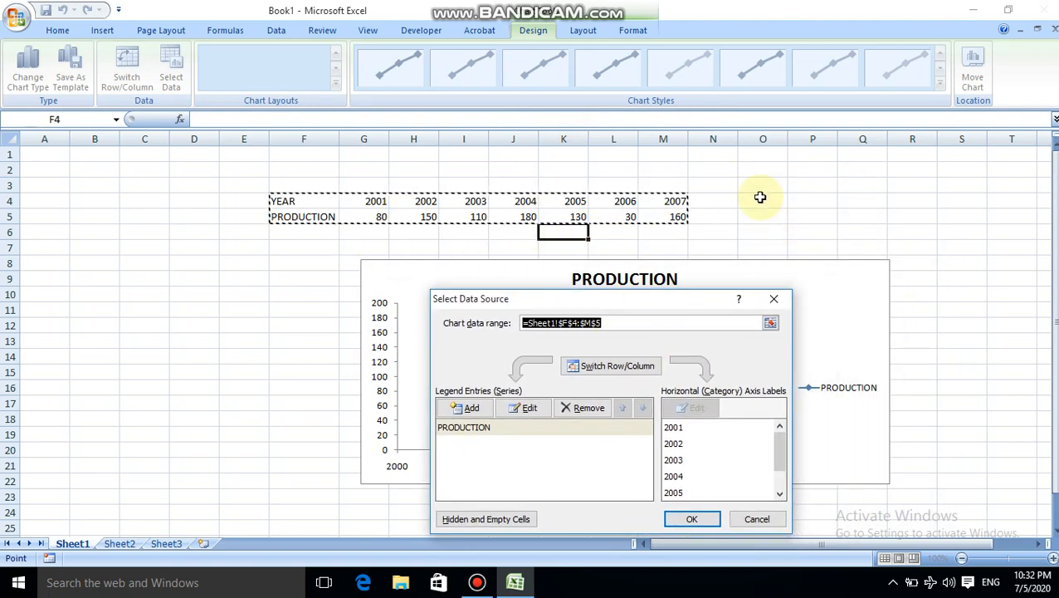
{"action": "left_click_drag", "start_coordinate": [761, 197], "coordinate": [937, 226]}
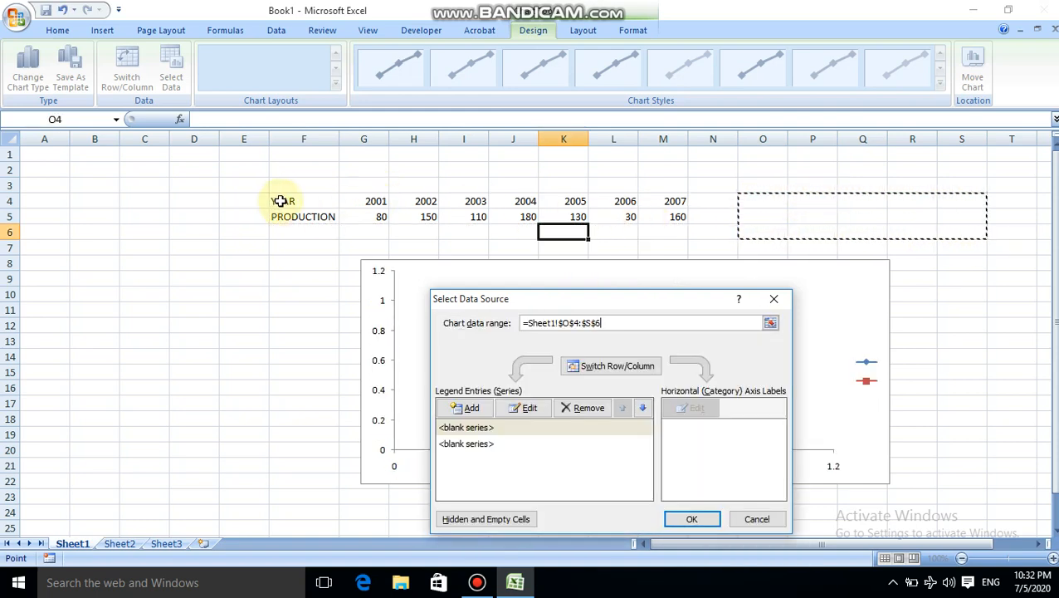
{"action": "left_click_drag", "start_coordinate": [279, 201], "coordinate": [446, 204]}
{"action": "left_click_drag", "start_coordinate": [576, 200], "coordinate": [659, 220]}
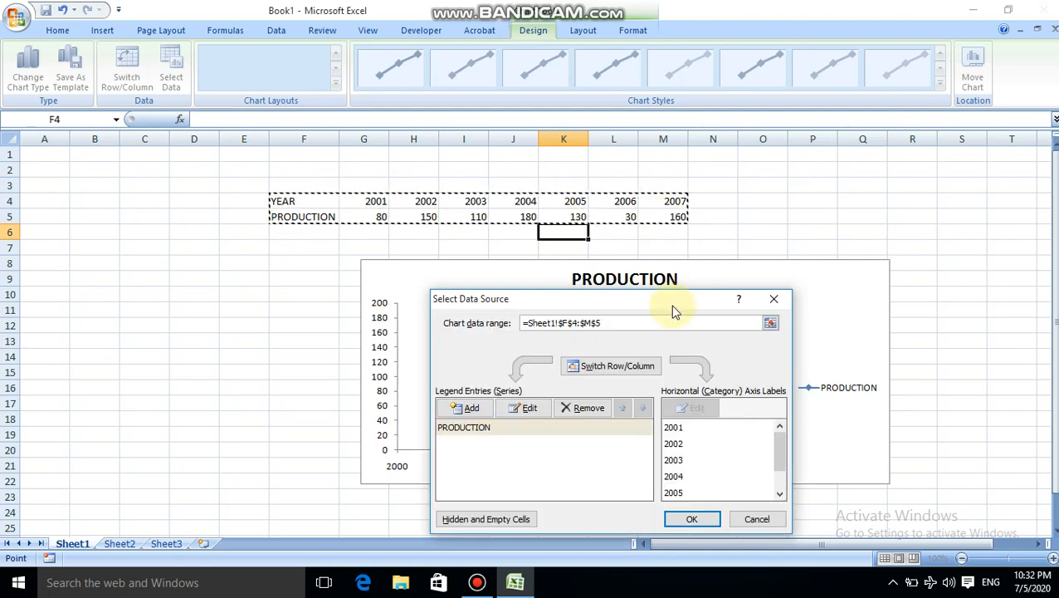
{"action": "left_click", "coordinate": [695, 520]}
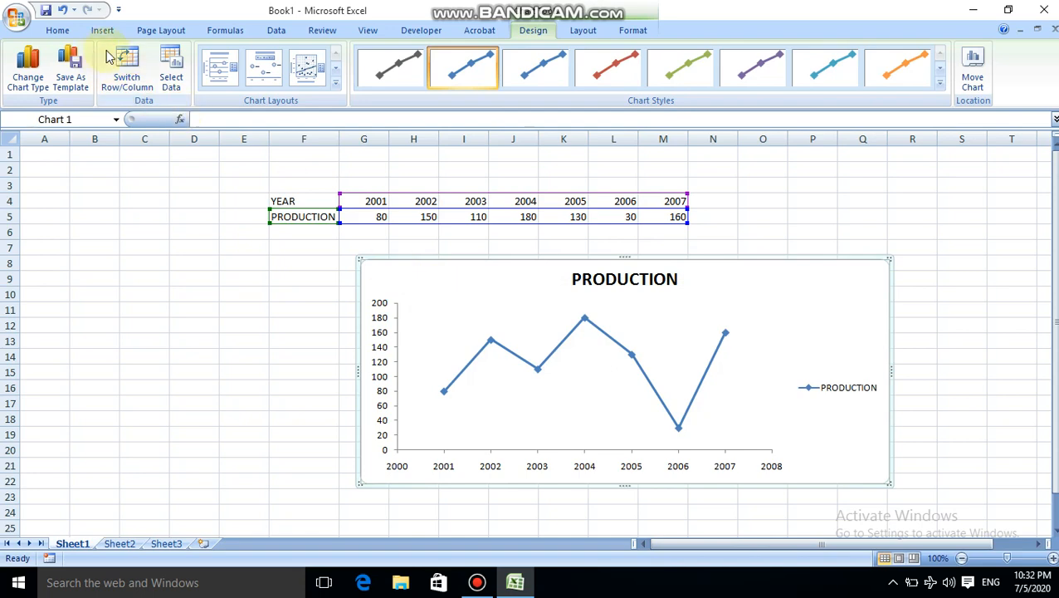
Try the green, purple and red chart styles in turn, and return the chart to the blue second style.
{"action": "left_click", "coordinate": [684, 65]}
{"action": "left_click", "coordinate": [765, 70]}
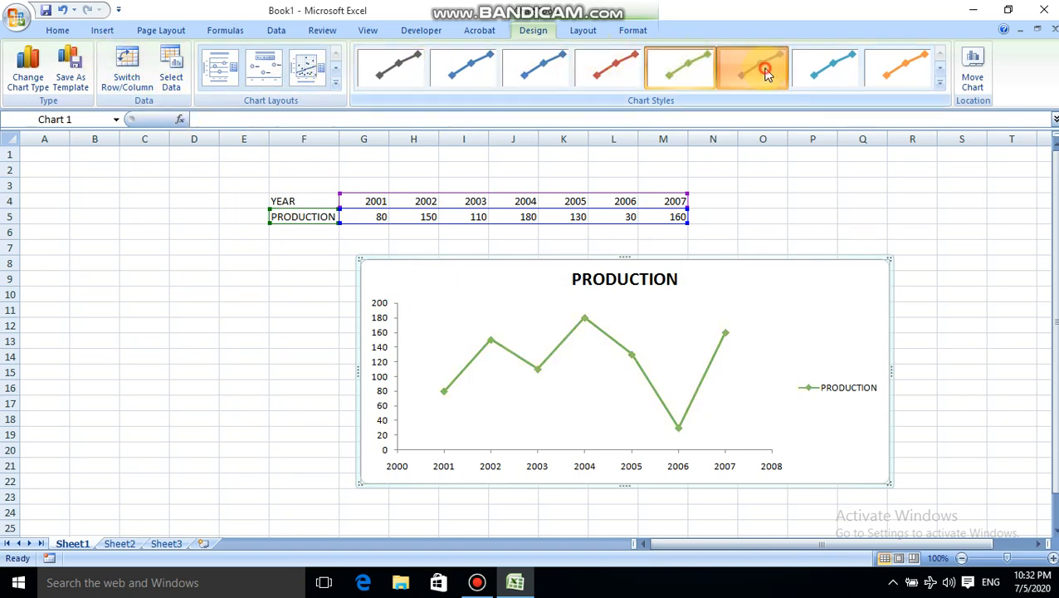
{"action": "left_click", "coordinate": [608, 70]}
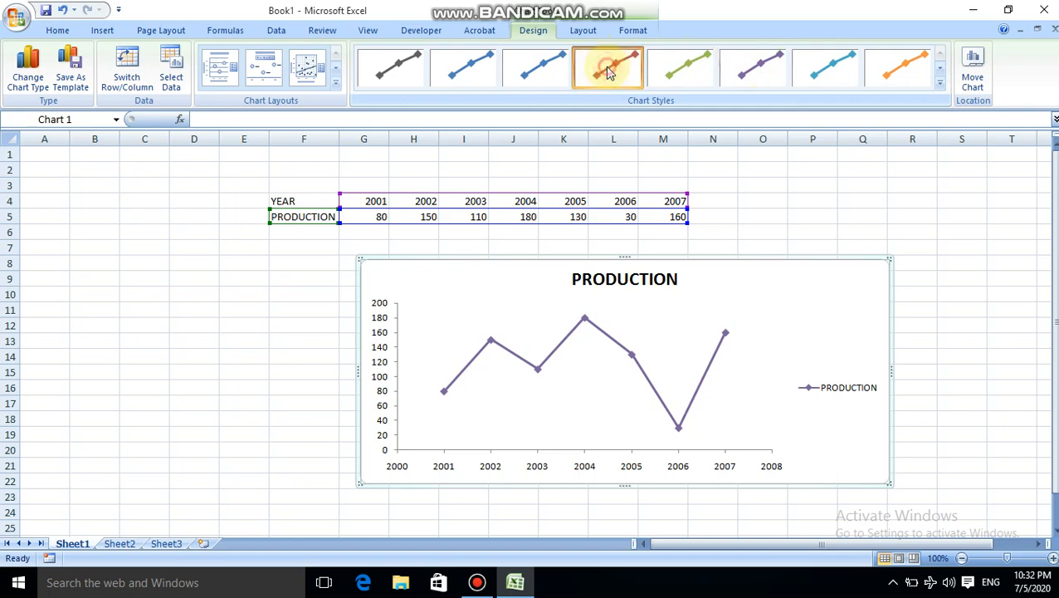
{"action": "left_click", "coordinate": [491, 70]}
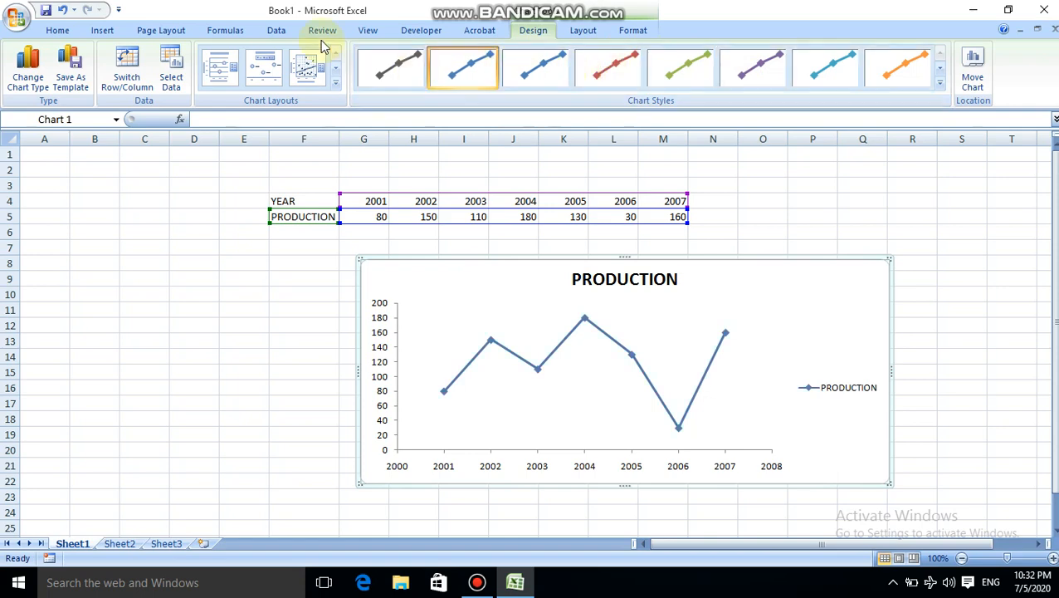
Place the chart title above the chart and extend its text to PRODUCTION OF WHEAT on a single line.
{"action": "left_click", "coordinate": [583, 31]}
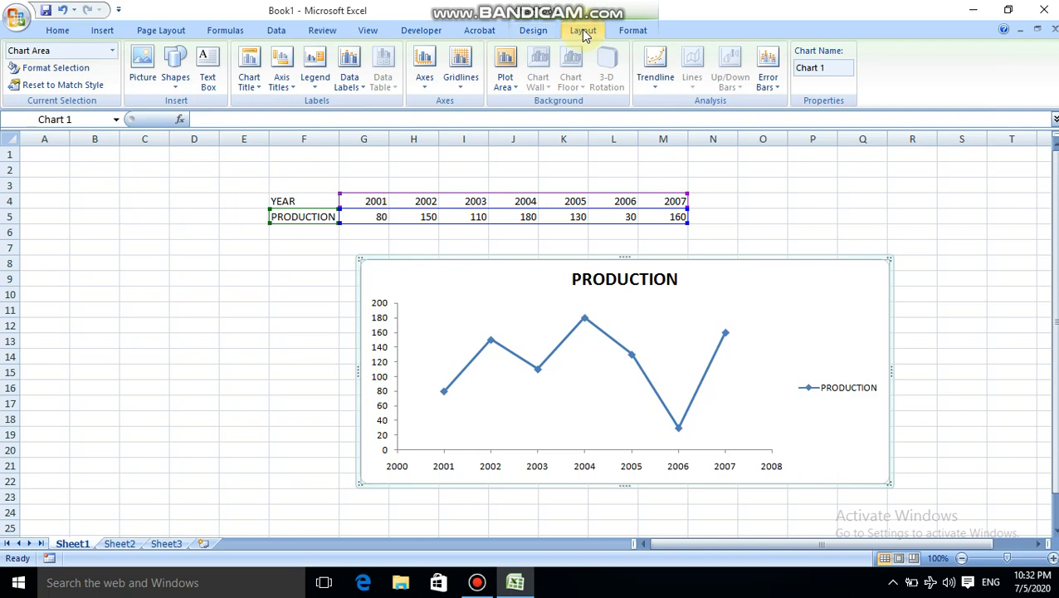
{"action": "left_click", "coordinate": [253, 86]}
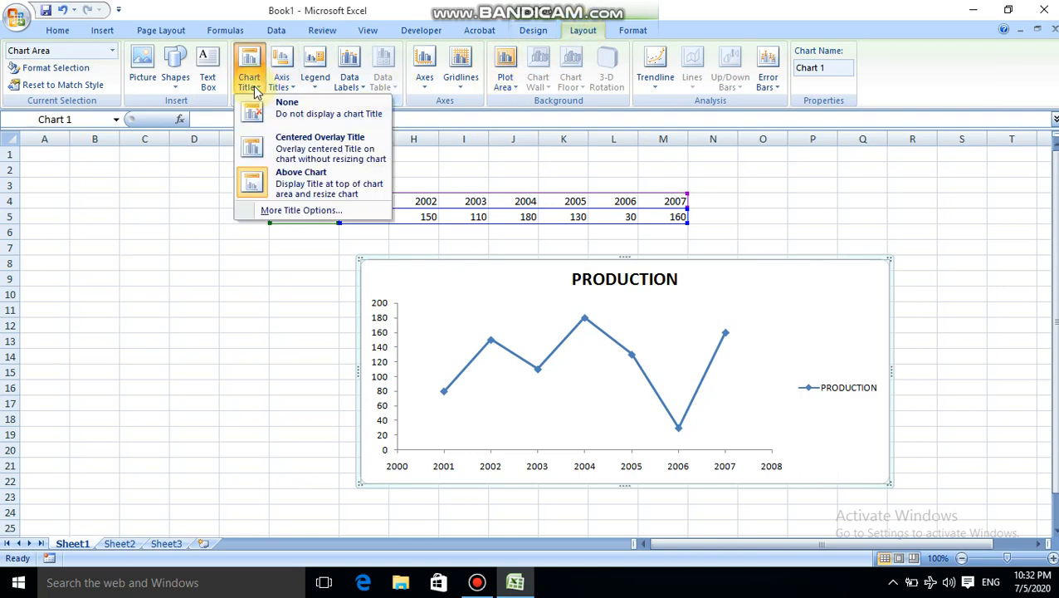
{"action": "left_click", "coordinate": [308, 176]}
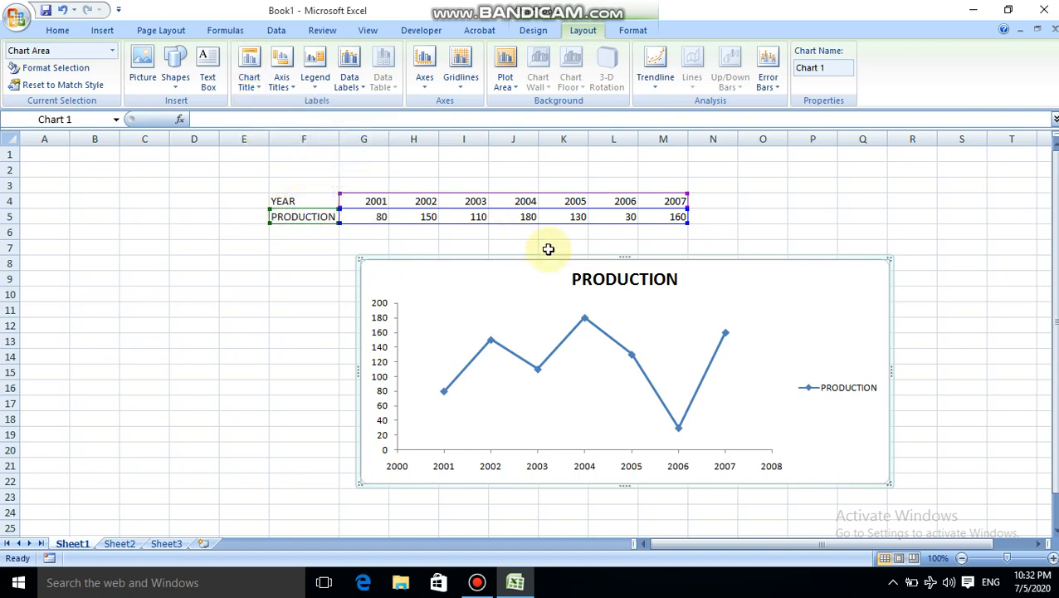
{"action": "left_click", "coordinate": [634, 274]}
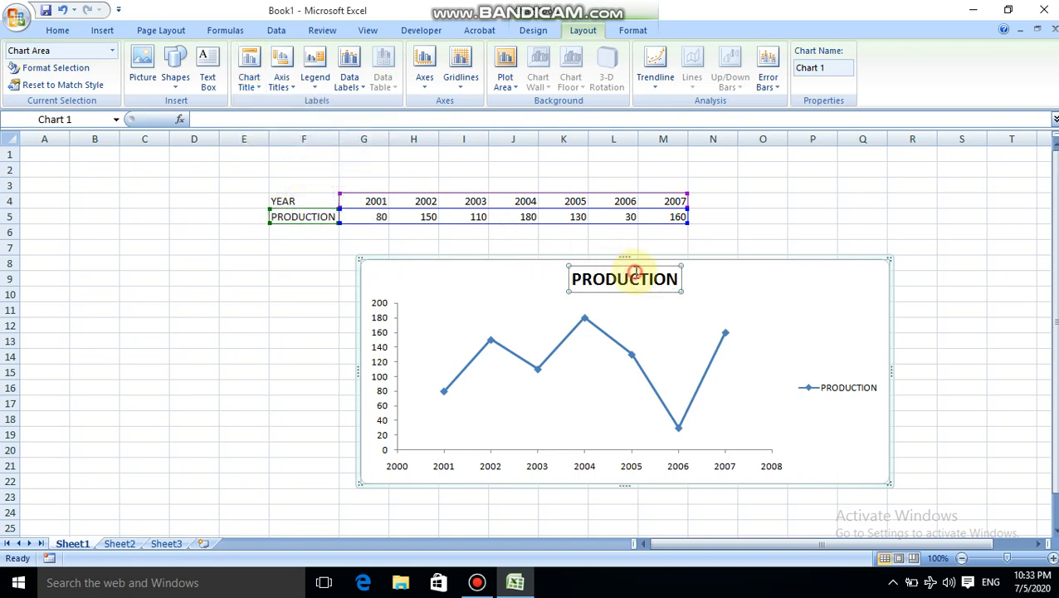
{"action": "left_click", "coordinate": [679, 280]}
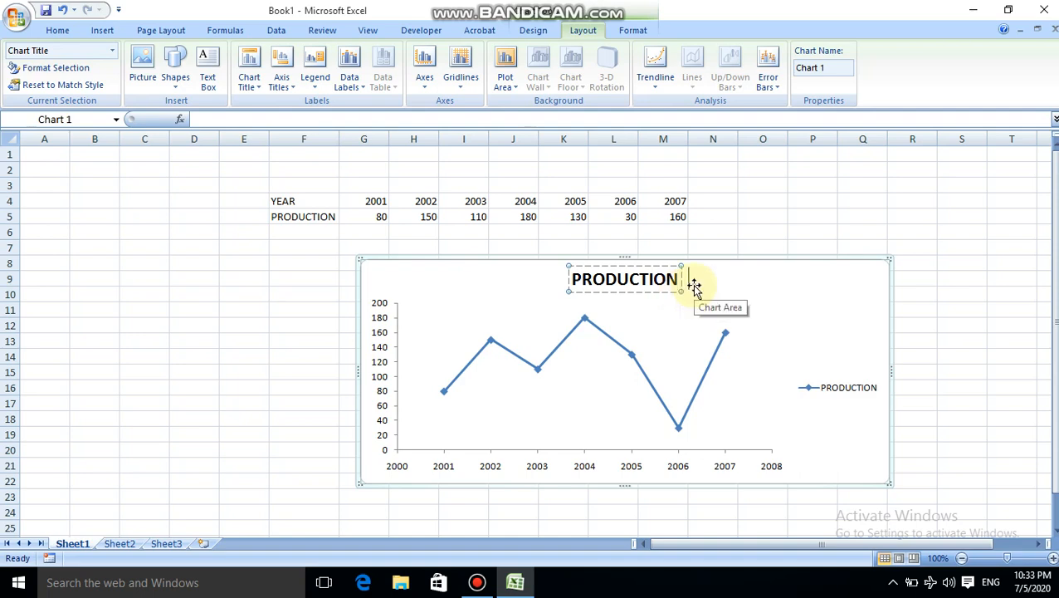
{"action": "type", "text": "OF"}
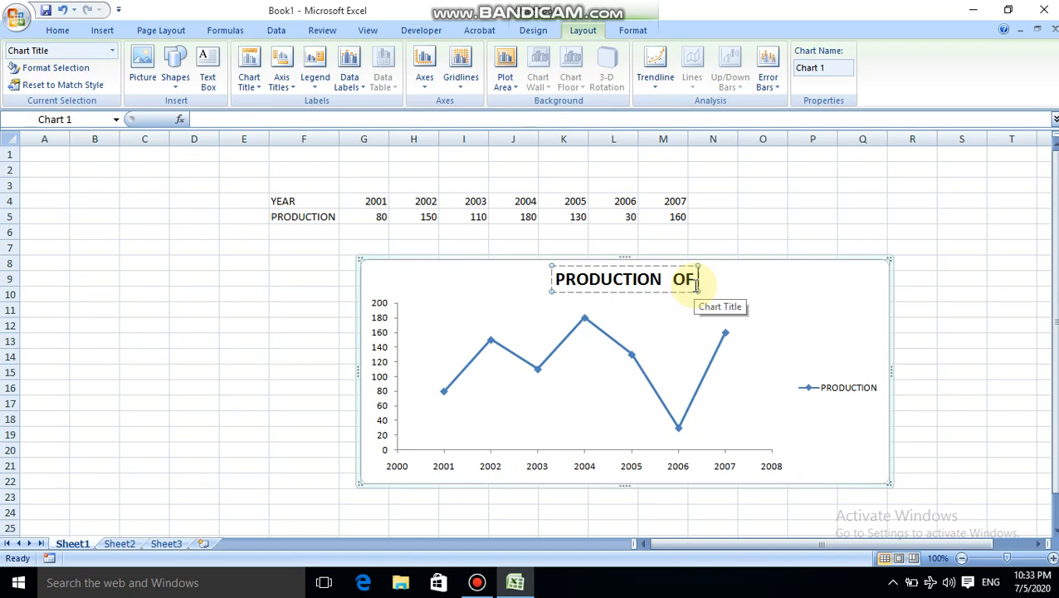
{"action": "type", "text": " WHEAT"}
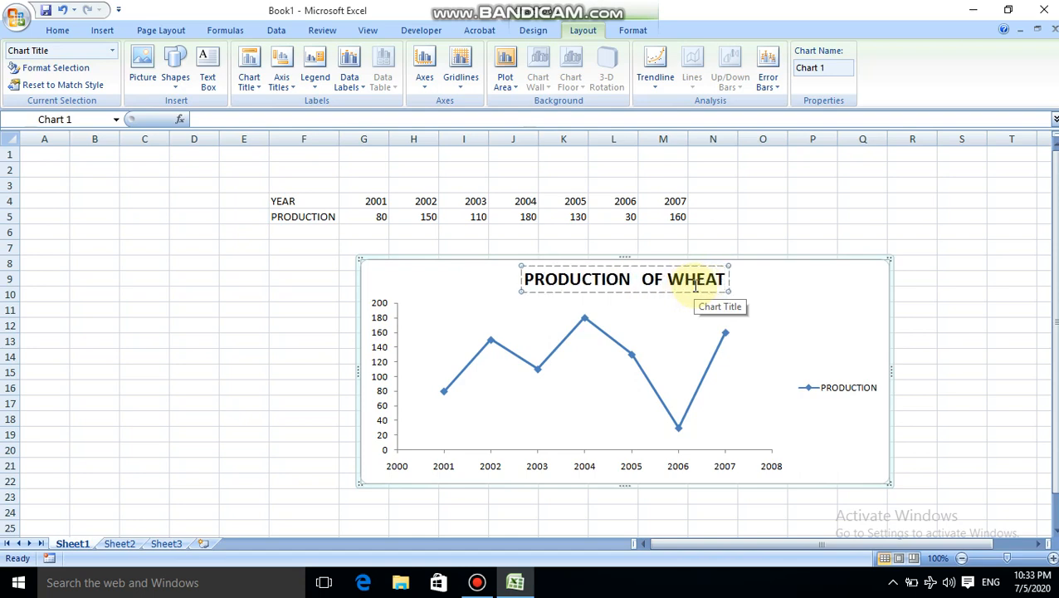
{"action": "key", "text": "Return"}
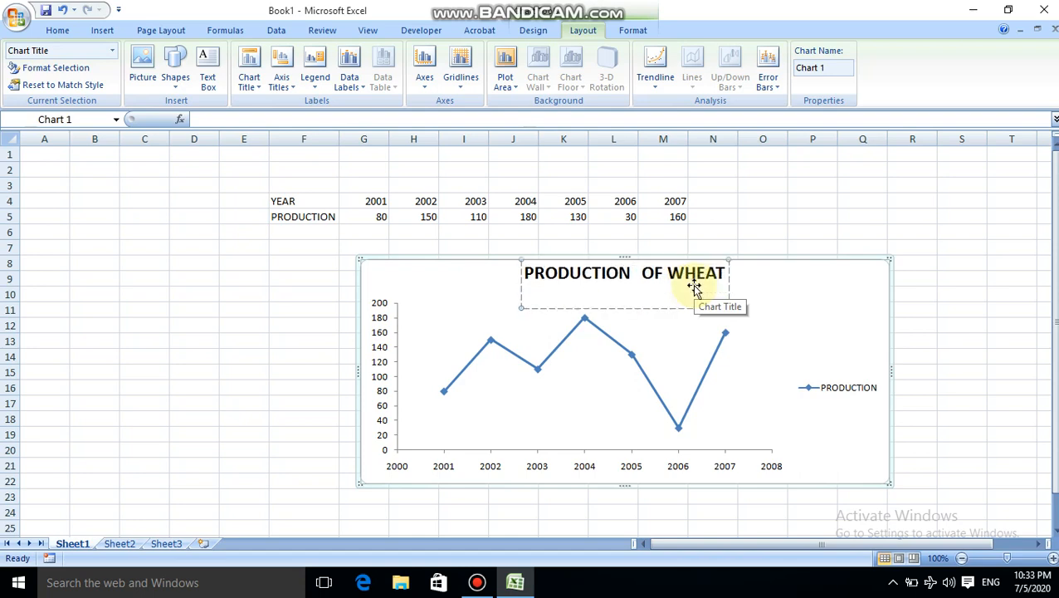
{"action": "key", "text": "BackSpace"}
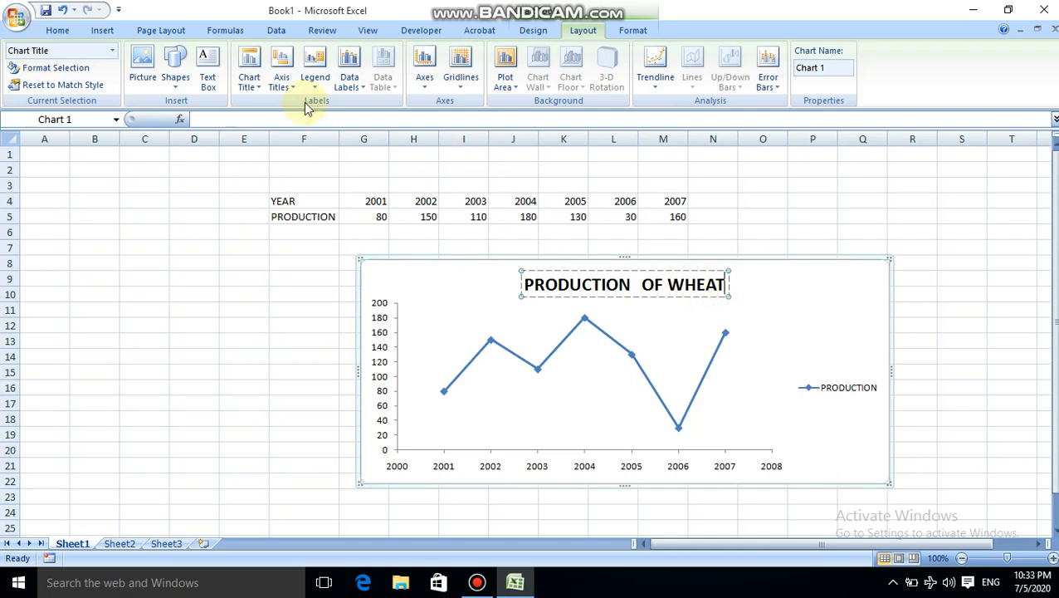
Add a primary horizontal axis title below the axis and replace its placeholder text with YEAR.
{"action": "left_click", "coordinate": [281, 87]}
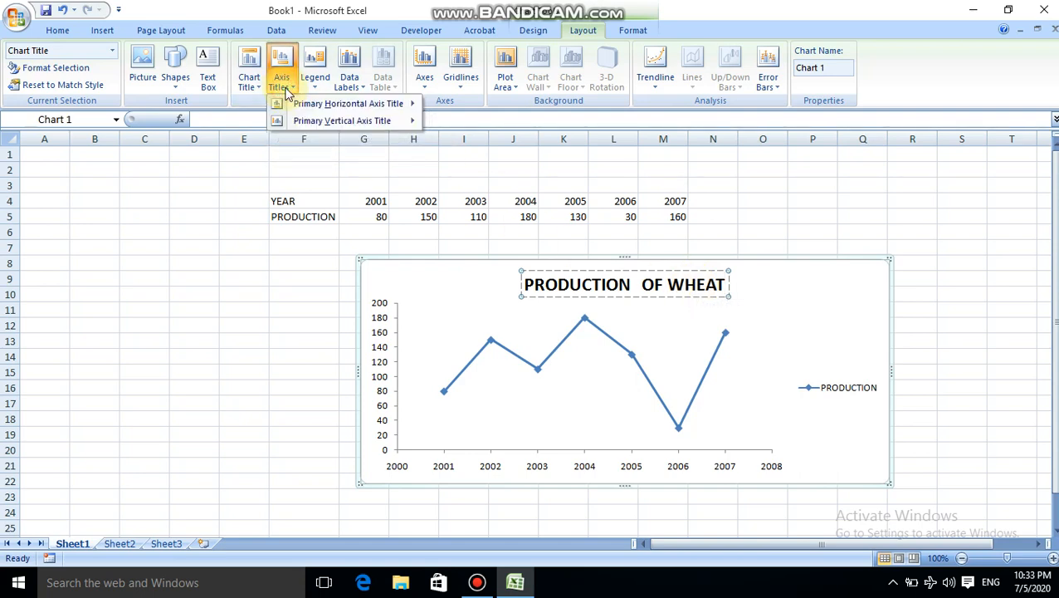
{"action": "mouse_move", "coordinate": [308, 103]}
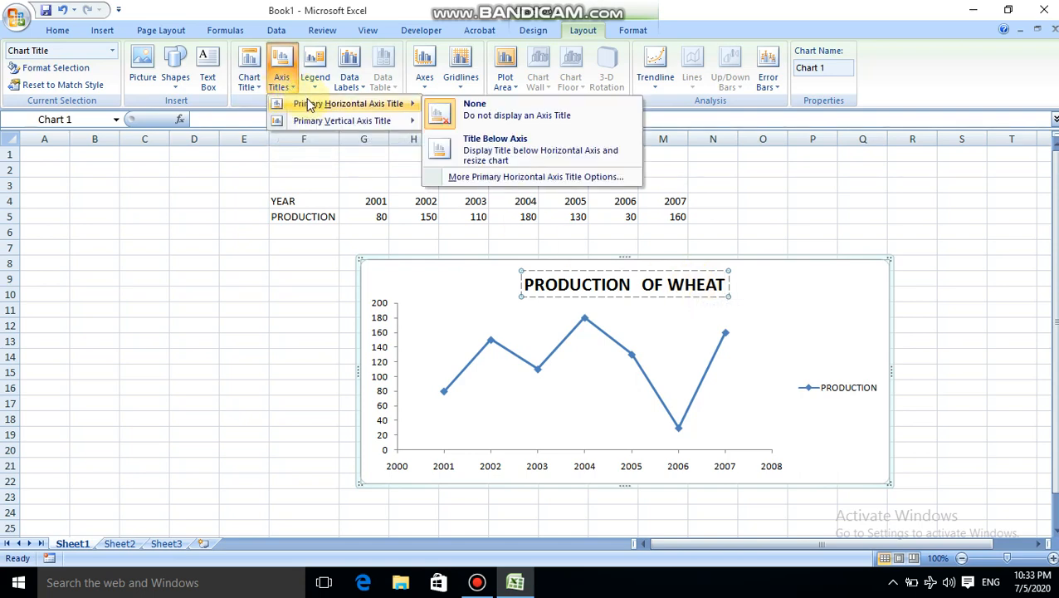
{"action": "left_click", "coordinate": [496, 144]}
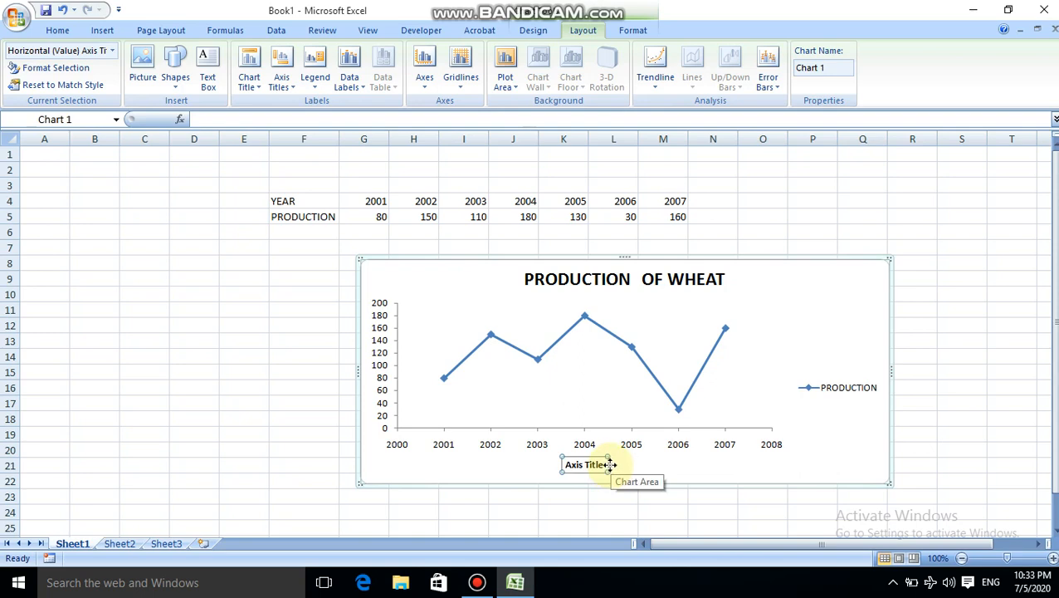
{"action": "left_click", "coordinate": [599, 468]}
{"action": "key", "text": "BackSpace"}
{"action": "key", "text": "BackSpace"}
{"action": "key", "text": "BackSpace"}
{"action": "key", "text": "BackSpace"}
{"action": "key", "text": "BackSpace"}
{"action": "key", "text": "BackSpace"}
{"action": "key", "text": "BackSpace"}
{"action": "key", "text": "BackSpace"}
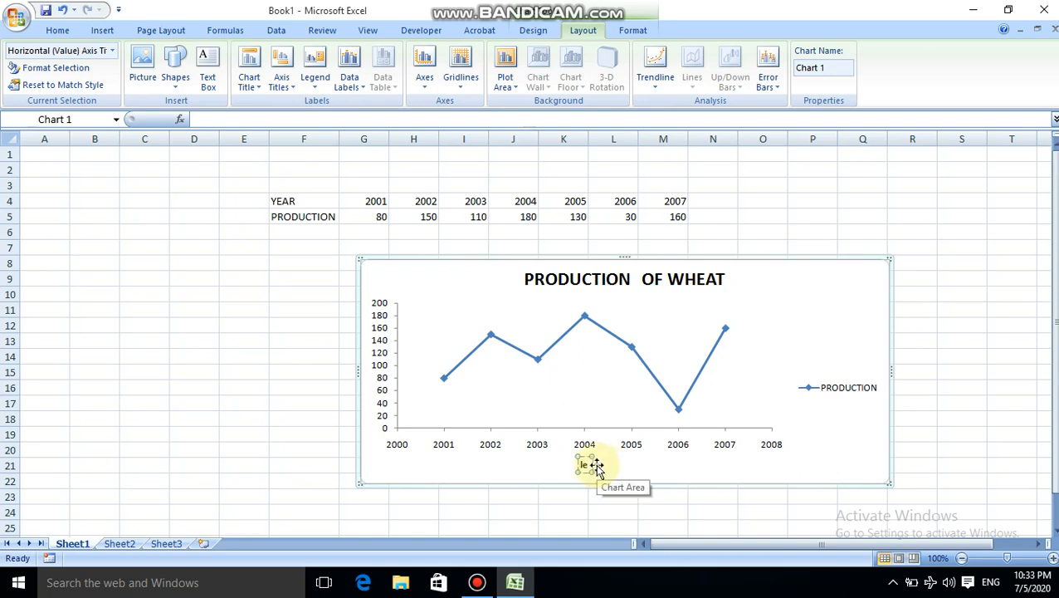
{"action": "type", "text": "YEAR"}
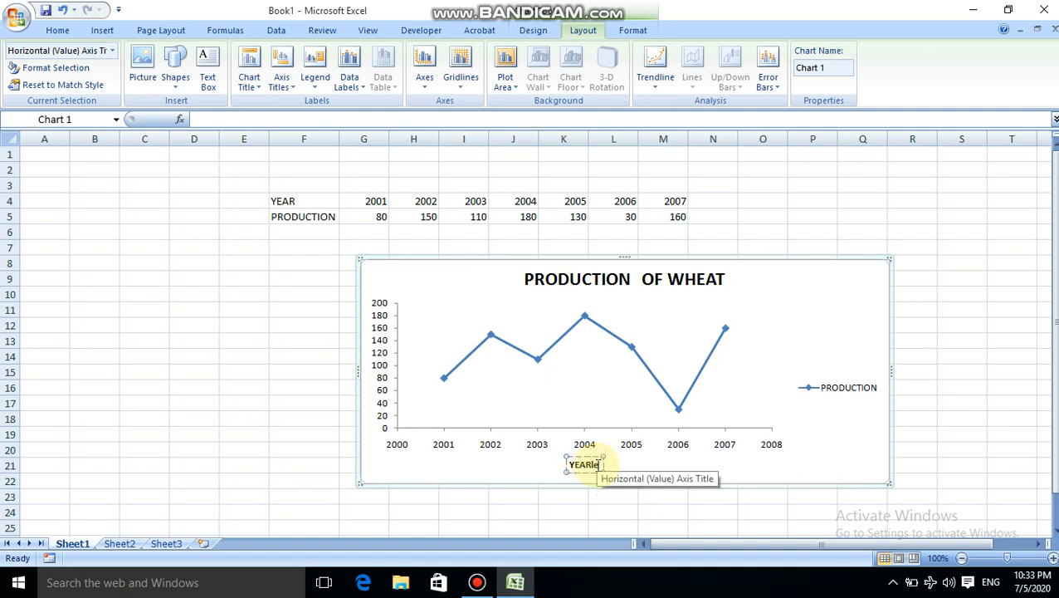
{"action": "key", "text": "Delete"}
{"action": "key", "text": "Delete"}
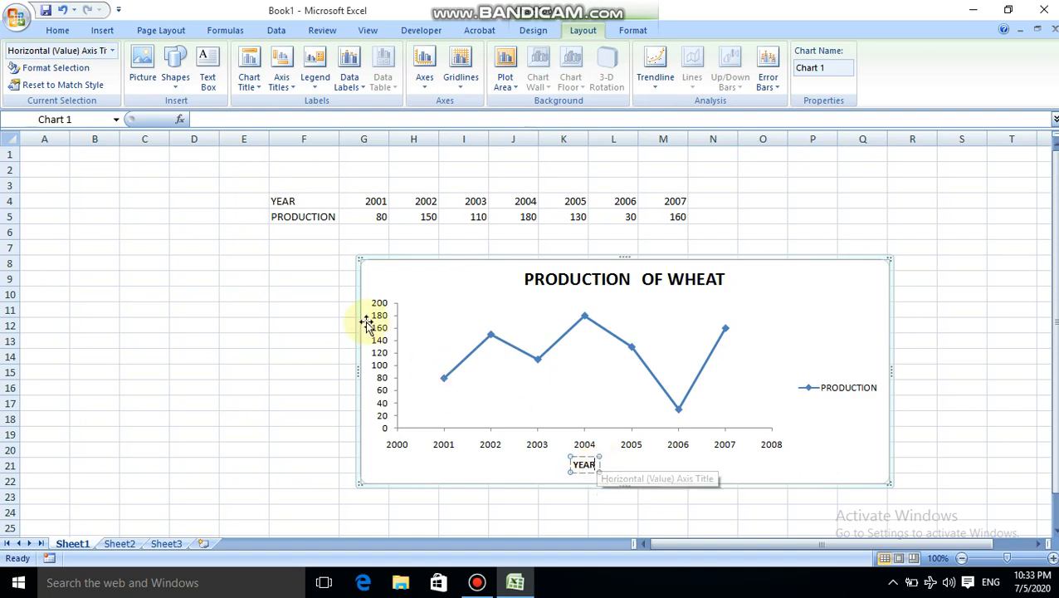
Add a primary vertical axis title with horizontally displayed text and replace its placeholder text with PRODCTION.
{"action": "left_click", "coordinate": [283, 88]}
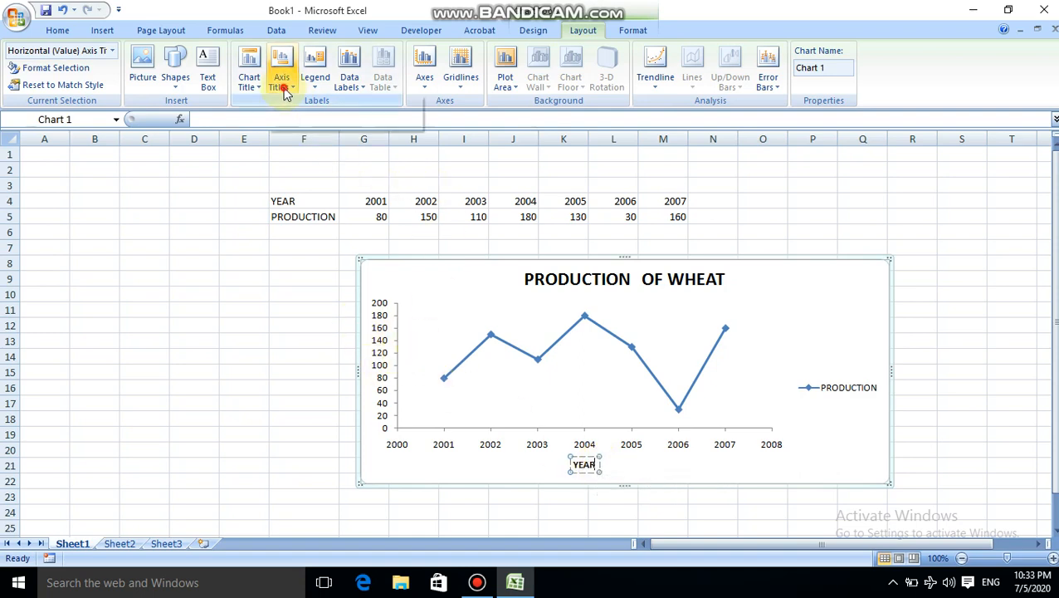
{"action": "mouse_move", "coordinate": [349, 129]}
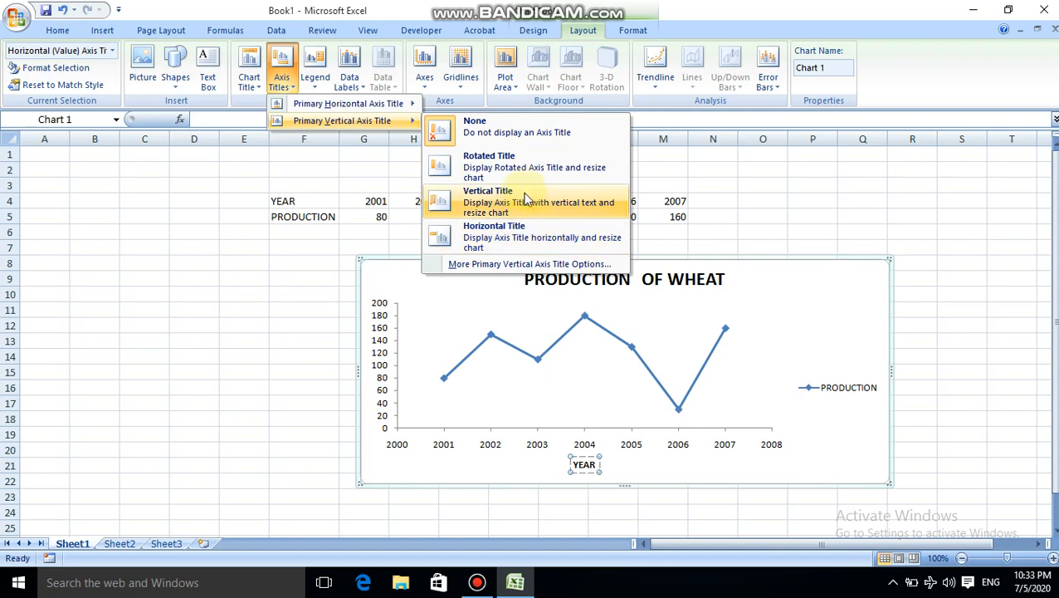
{"action": "left_click", "coordinate": [526, 236]}
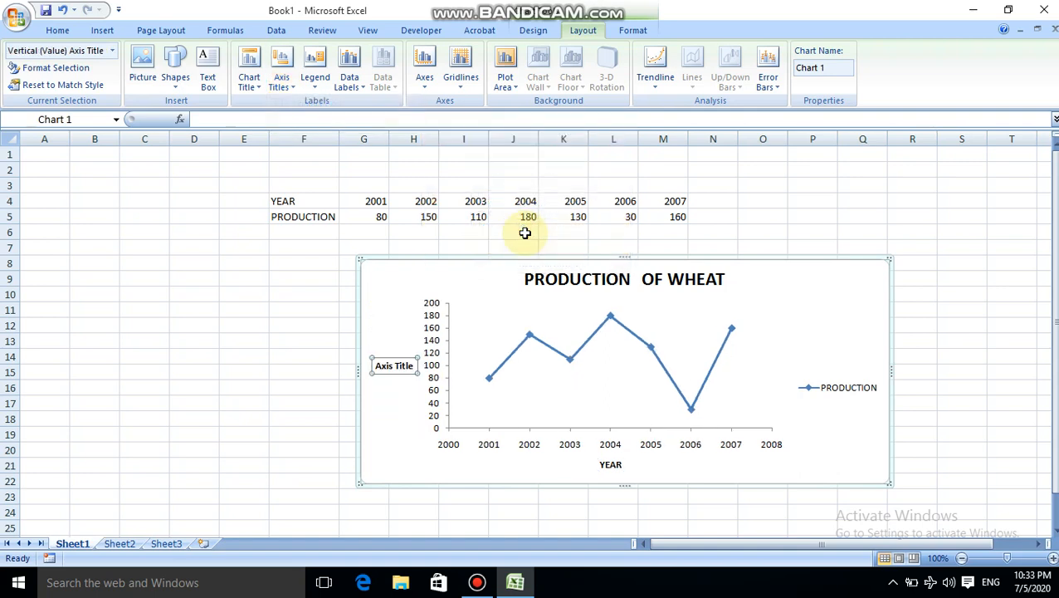
{"action": "left_click", "coordinate": [402, 368]}
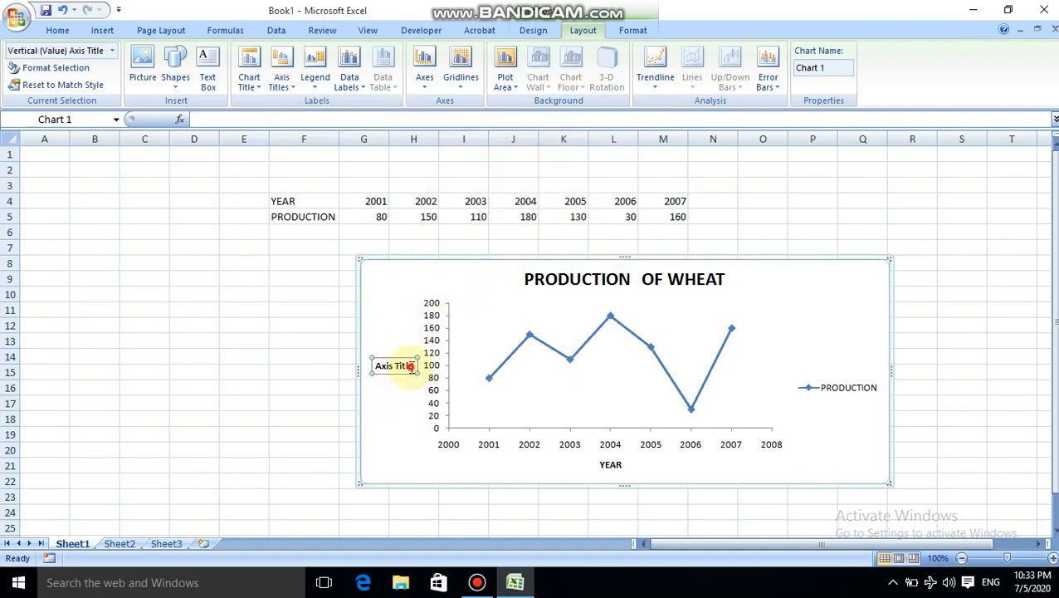
{"action": "left_click", "coordinate": [410, 366]}
{"action": "key", "text": "BackSpace"}
{"action": "key", "text": "BackSpace"}
{"action": "key", "text": "BackSpace"}
{"action": "key", "text": "BackSpace"}
{"action": "key", "text": "BackSpace"}
{"action": "key", "text": "BackSpace"}
{"action": "key", "text": "BackSpace"}
{"action": "key", "text": "BackSpace"}
{"action": "key", "text": "BackSpace"}
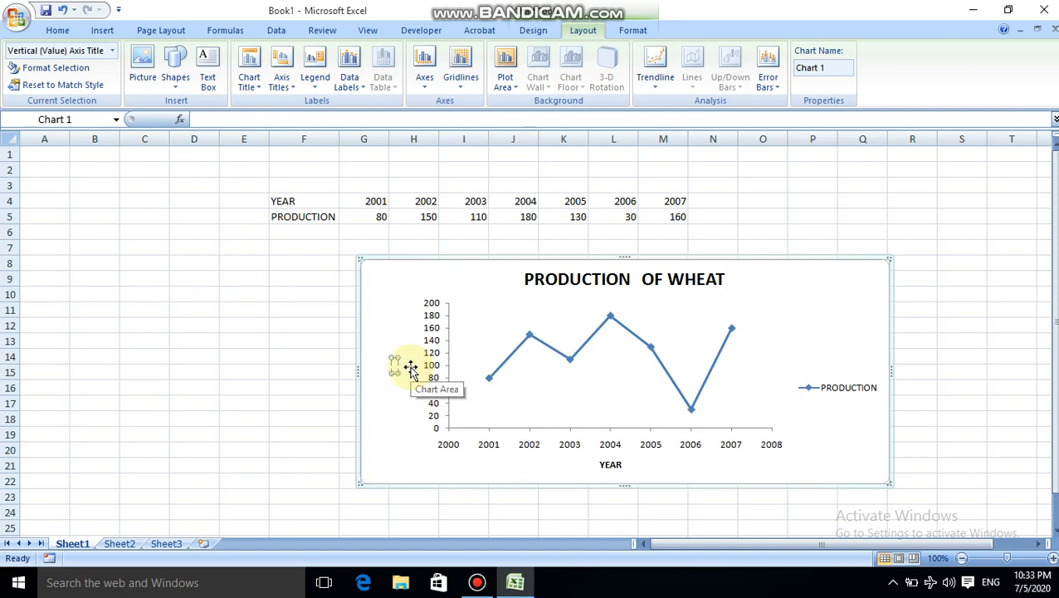
{"action": "type", "text": "PRODC"}
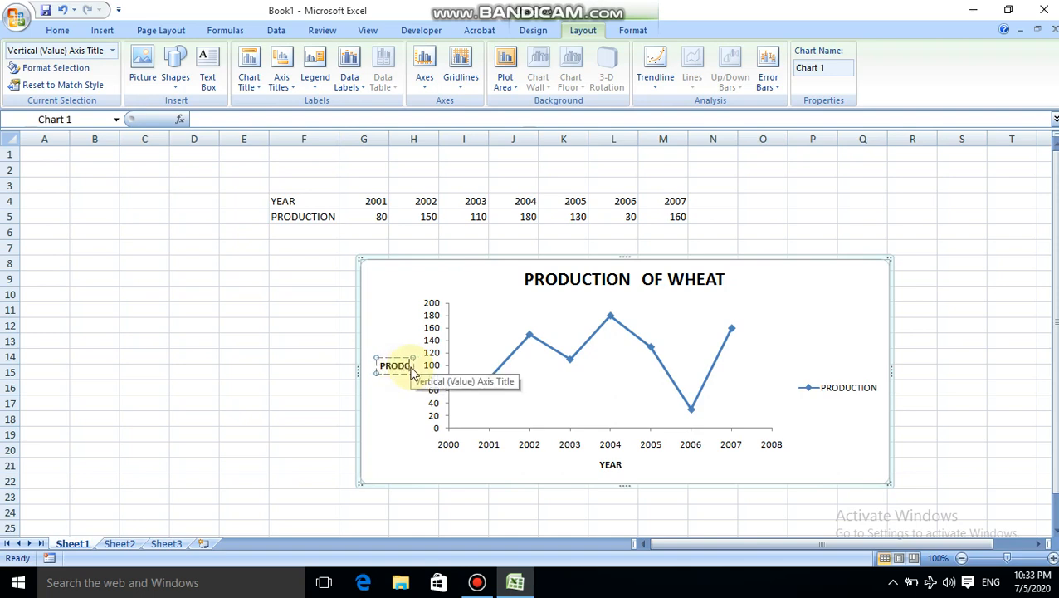
{"action": "type", "text": "TION"}
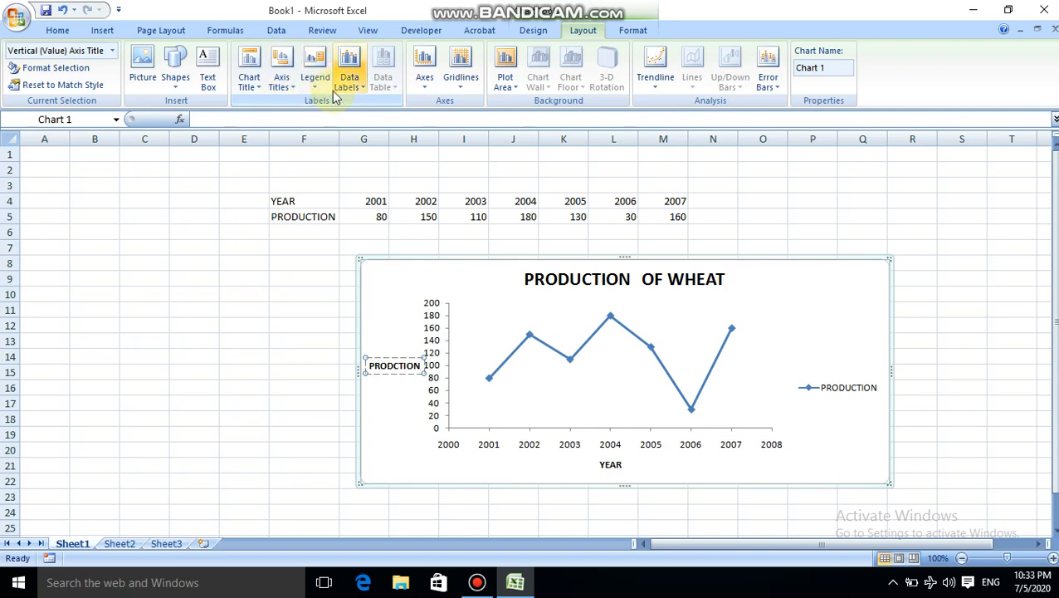
Display major primary horizontal gridlines on the chart.
{"action": "left_click", "coordinate": [467, 83]}
{"action": "mouse_move", "coordinate": [498, 110]}
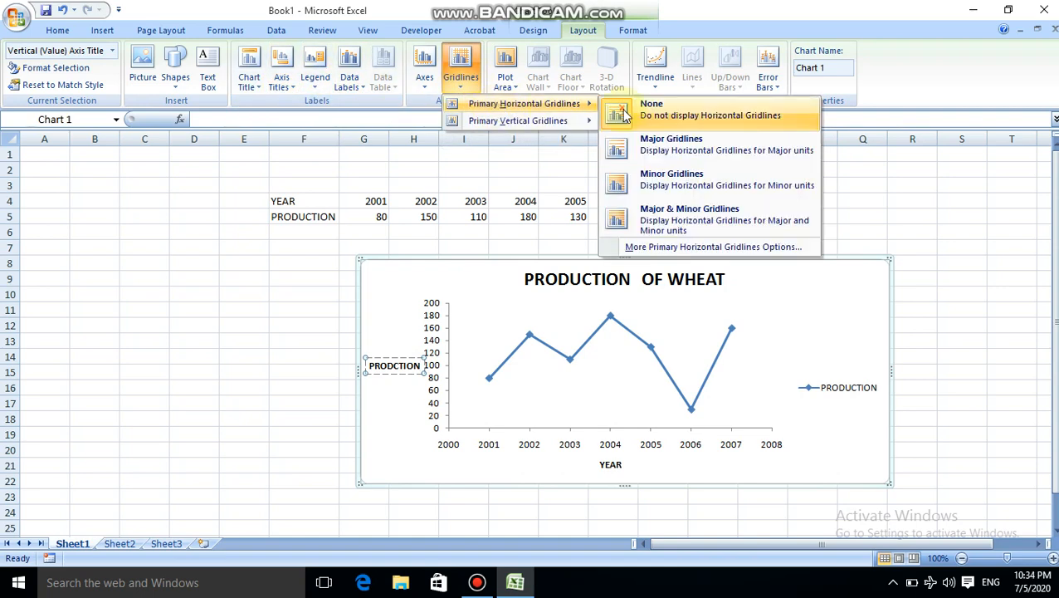
{"action": "left_click", "coordinate": [683, 143]}
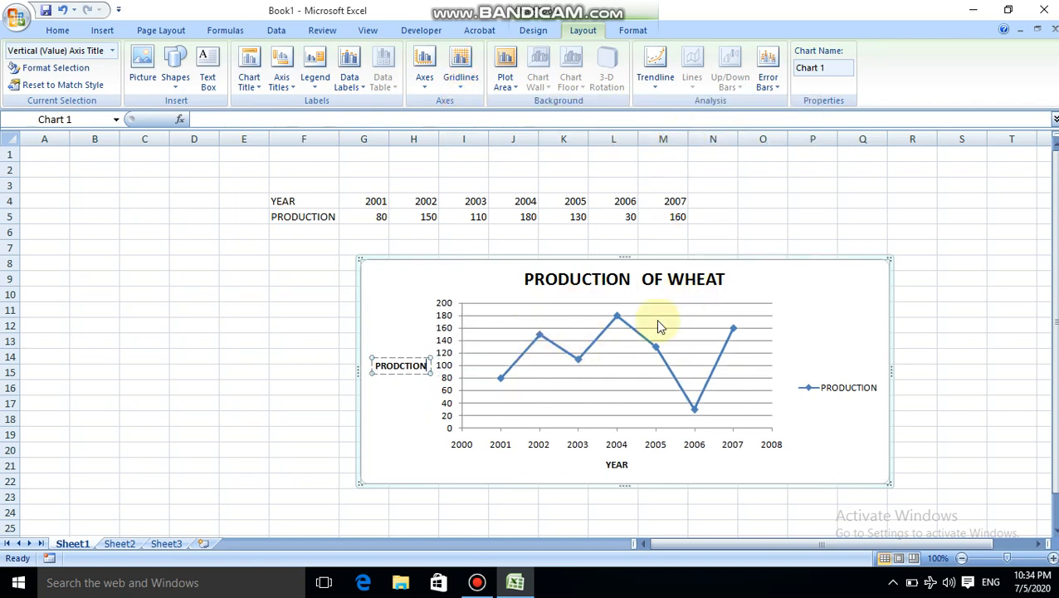
Try minor primary vertical gridlines on the chart, and switch them to major gridlines.
{"action": "left_click", "coordinate": [464, 86]}
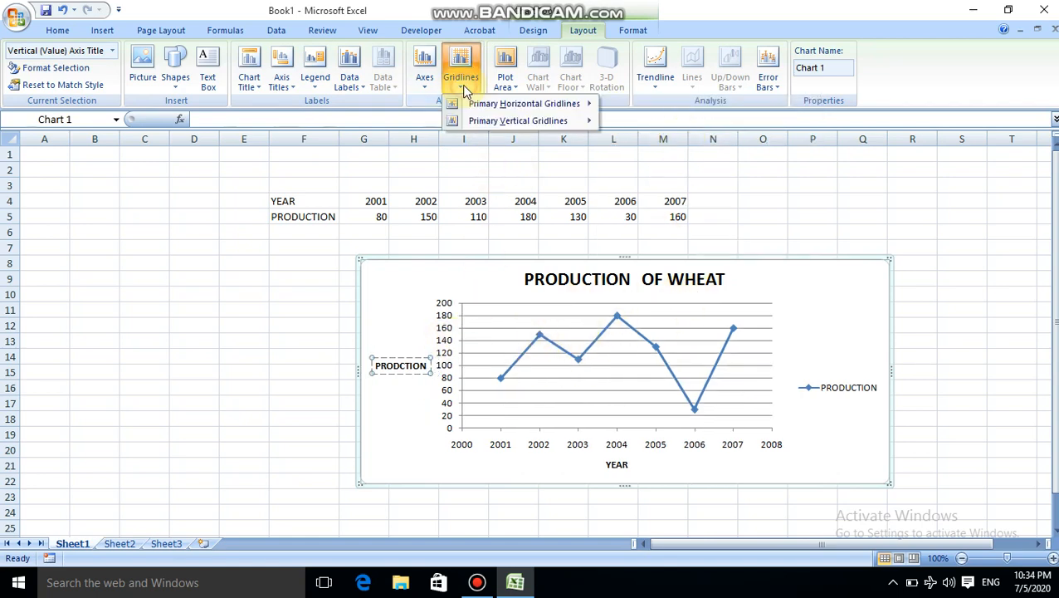
{"action": "mouse_move", "coordinate": [479, 122]}
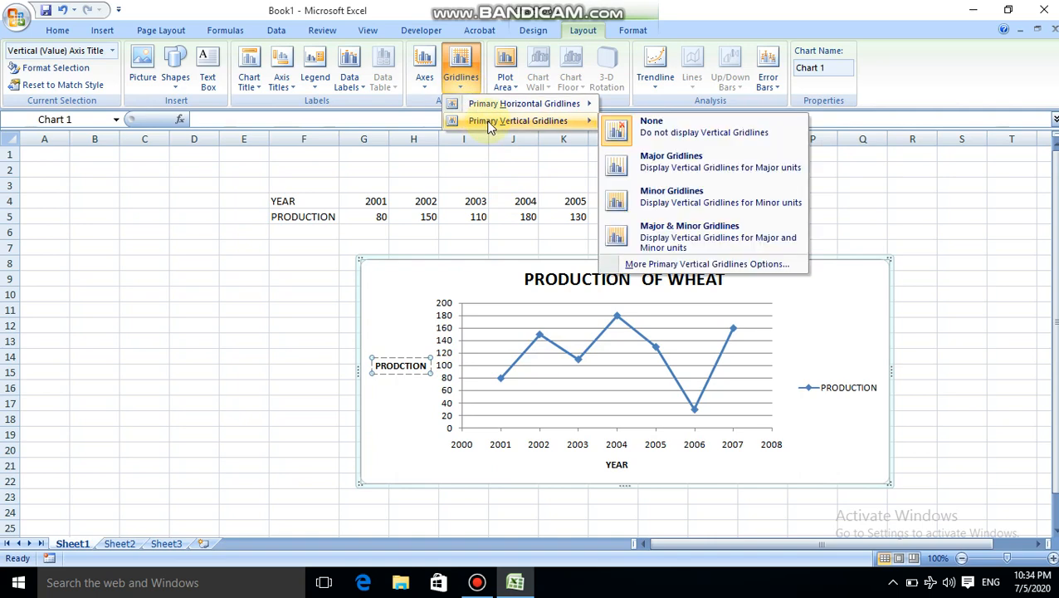
{"action": "left_click", "coordinate": [697, 192]}
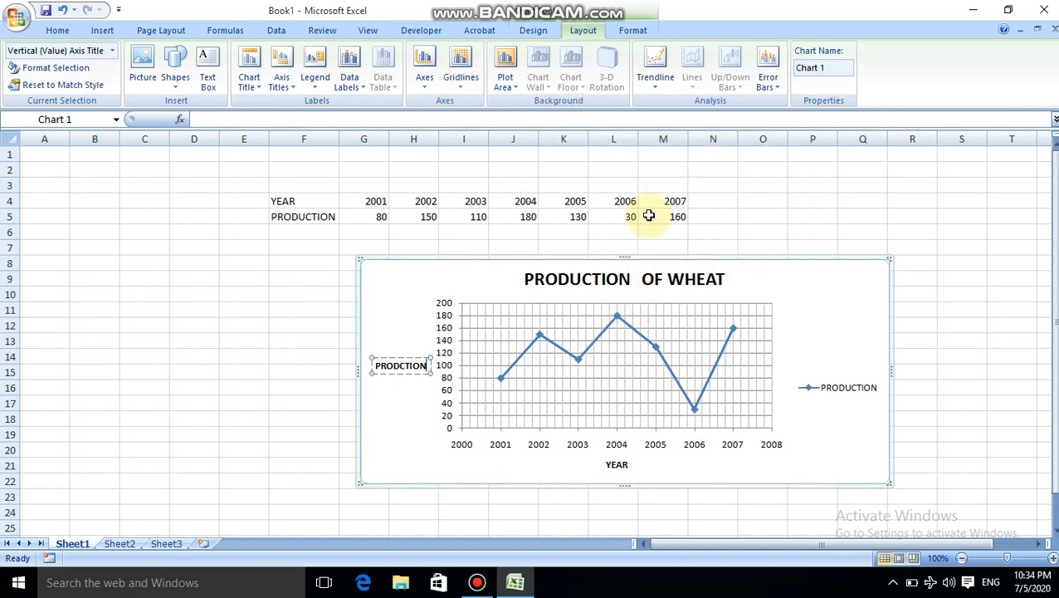
{"action": "left_click", "coordinate": [464, 84]}
{"action": "mouse_move", "coordinate": [523, 122]}
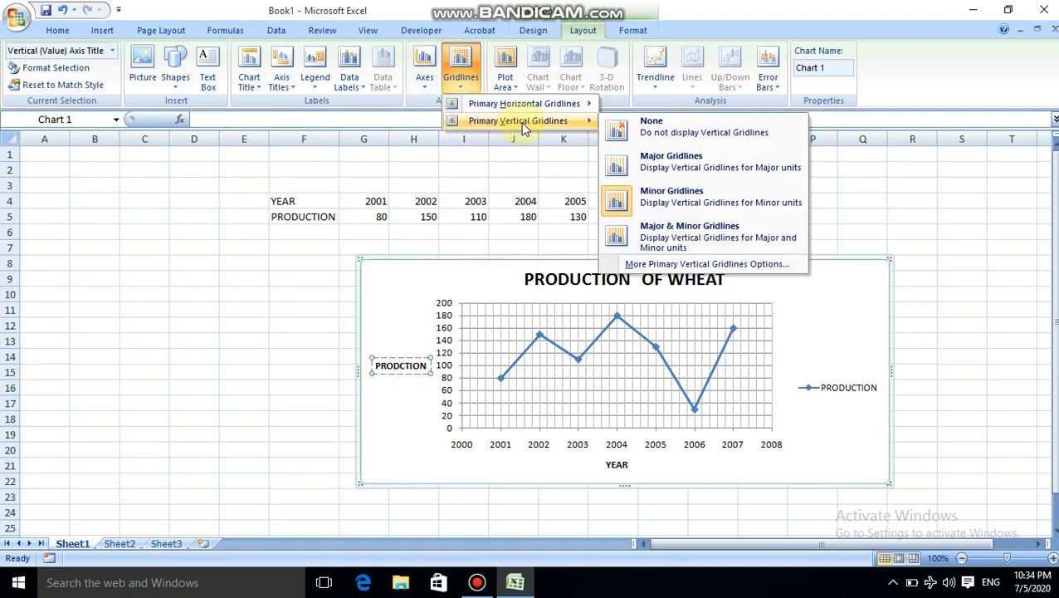
{"action": "left_click", "coordinate": [697, 164]}
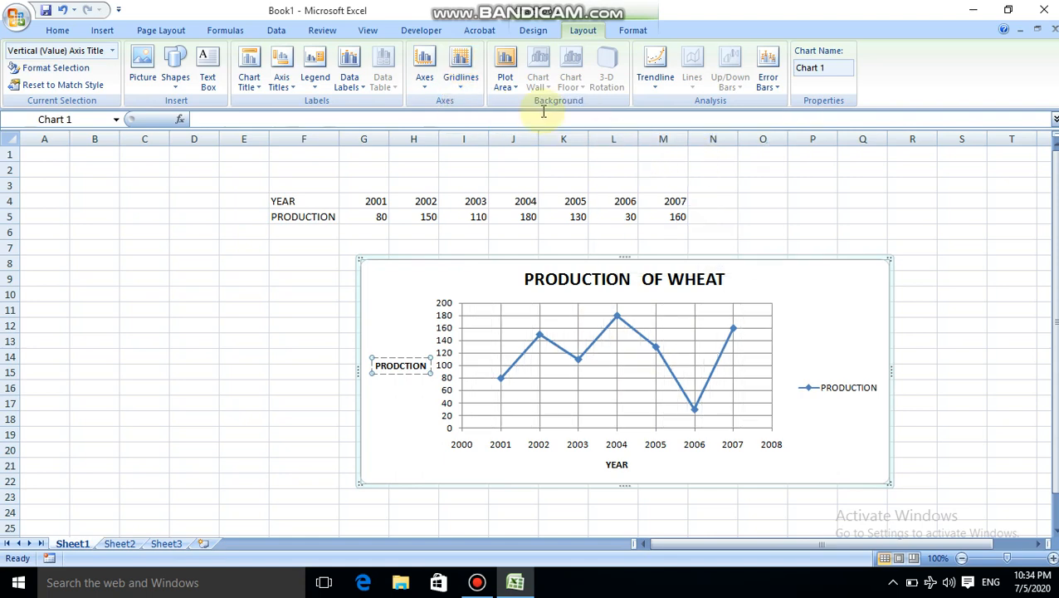
{"action": "left_click", "coordinate": [514, 88]}
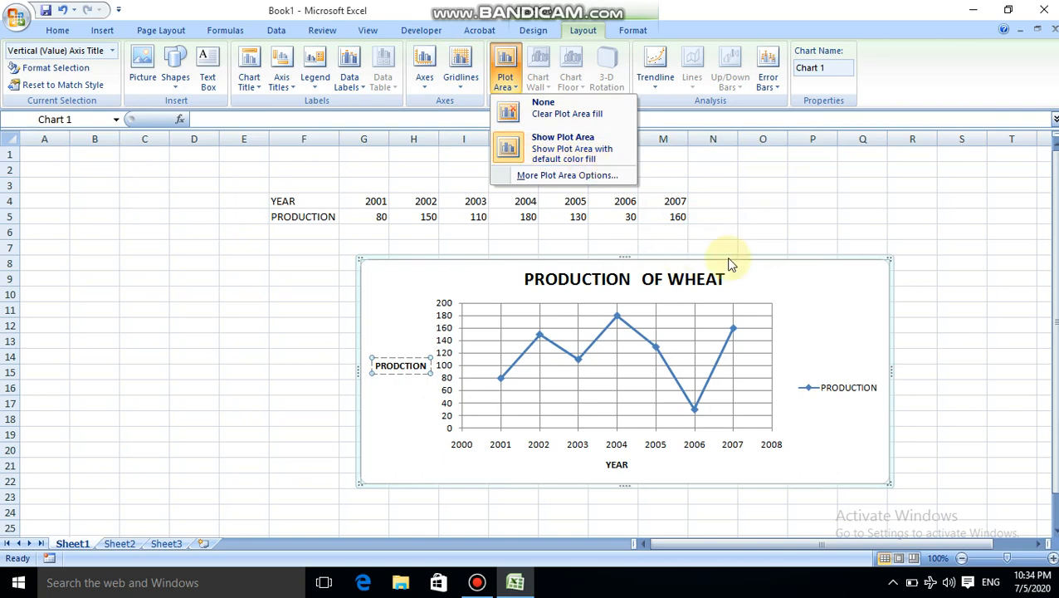
{"action": "left_click", "coordinate": [843, 287]}
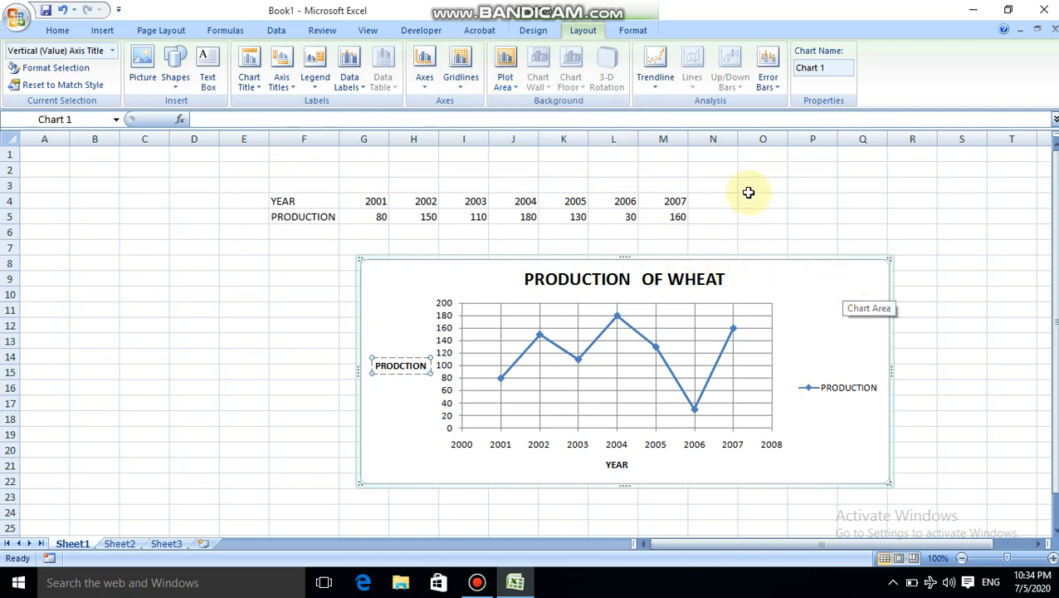
{"action": "right_click", "coordinate": [847, 273]}
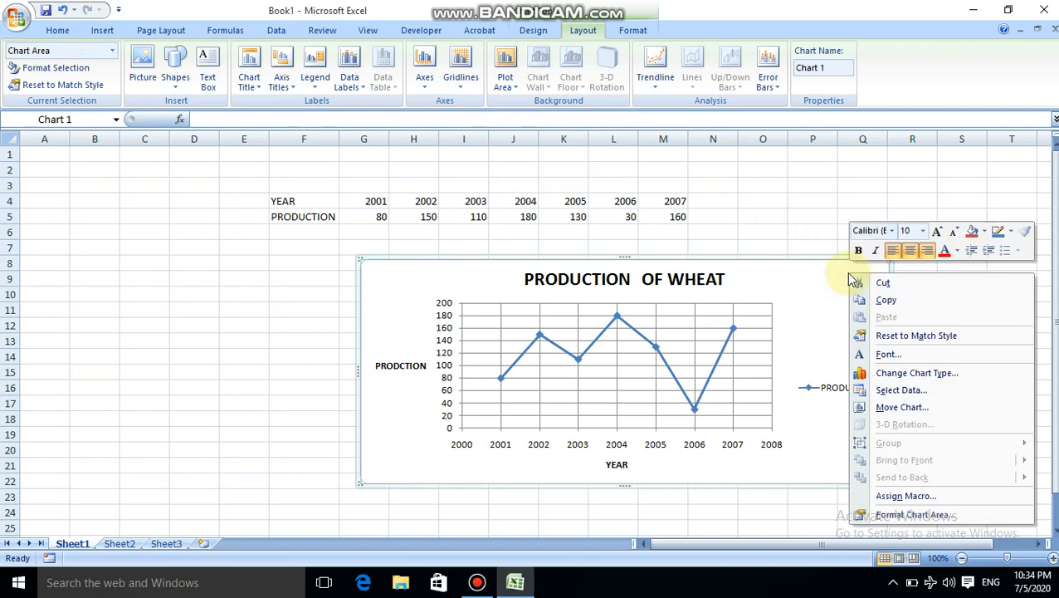
{"action": "left_click", "coordinate": [949, 514]}
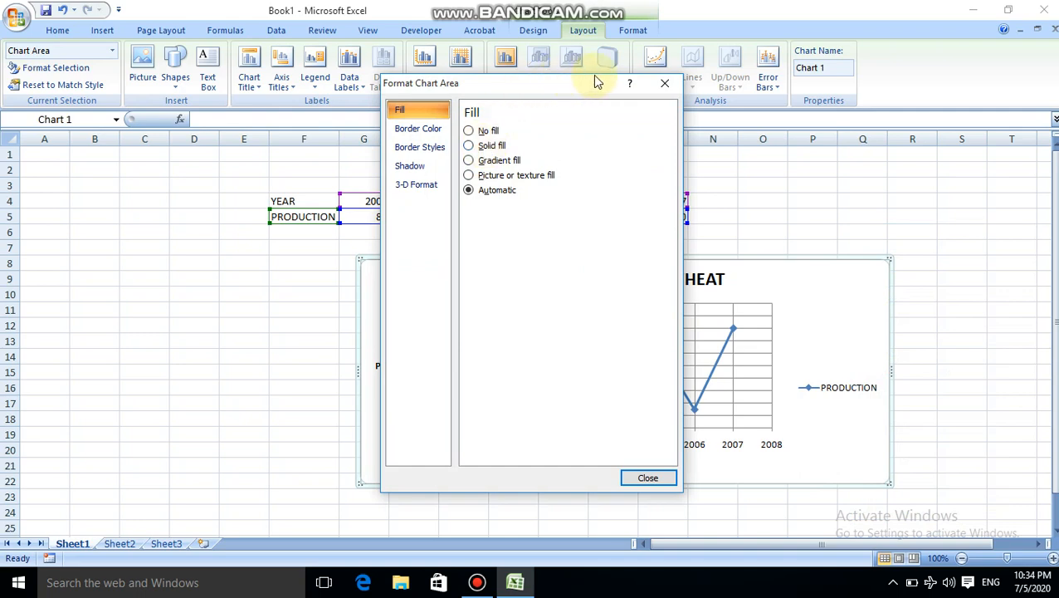
{"action": "left_click", "coordinate": [665, 83]}
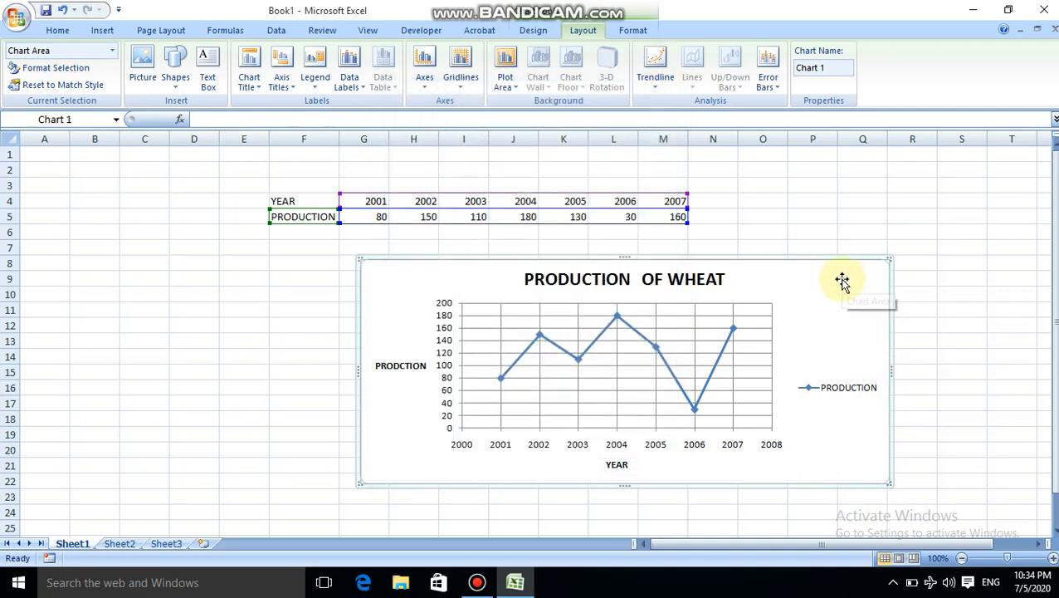
Try the no fill, solid, gradient and picture or texture fills on the chart area, and settle on a solid light olive green fill.
{"action": "right_click", "coordinate": [844, 282]}
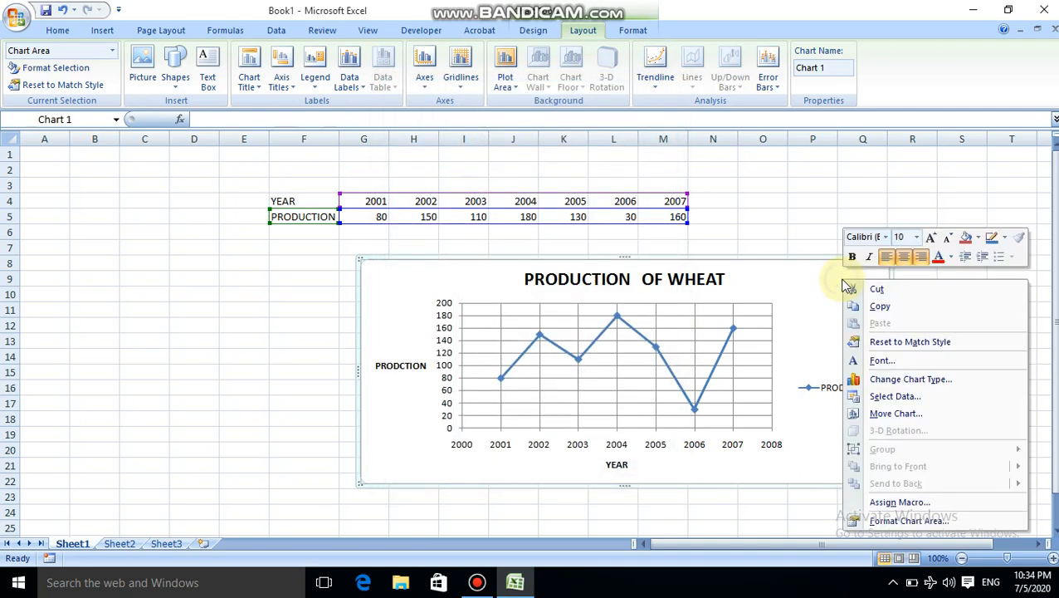
{"action": "left_click", "coordinate": [898, 520]}
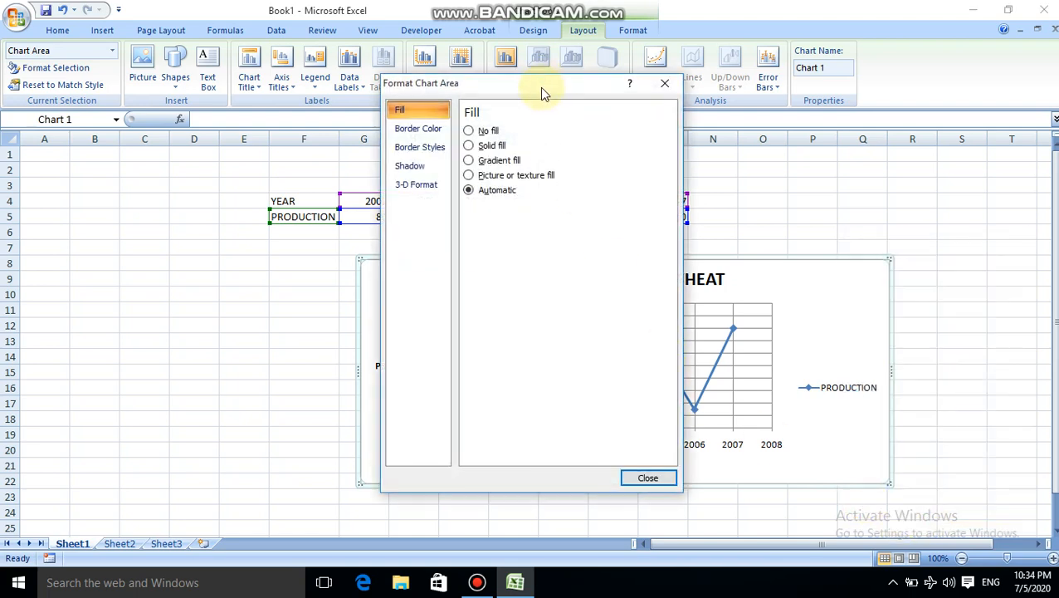
{"action": "left_click_drag", "start_coordinate": [539, 88], "coordinate": [234, 114]}
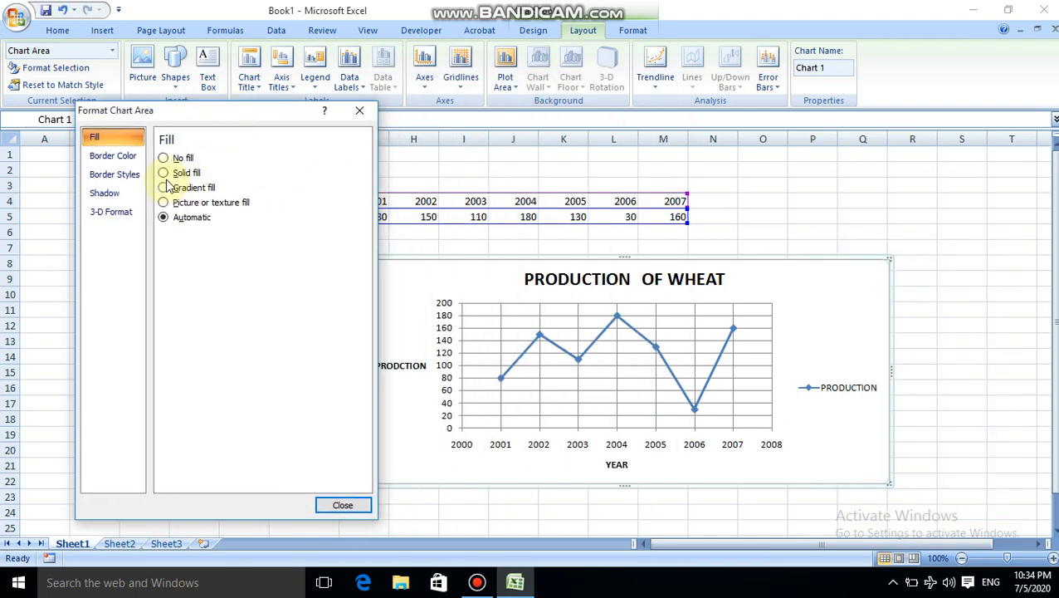
{"action": "left_click", "coordinate": [180, 159]}
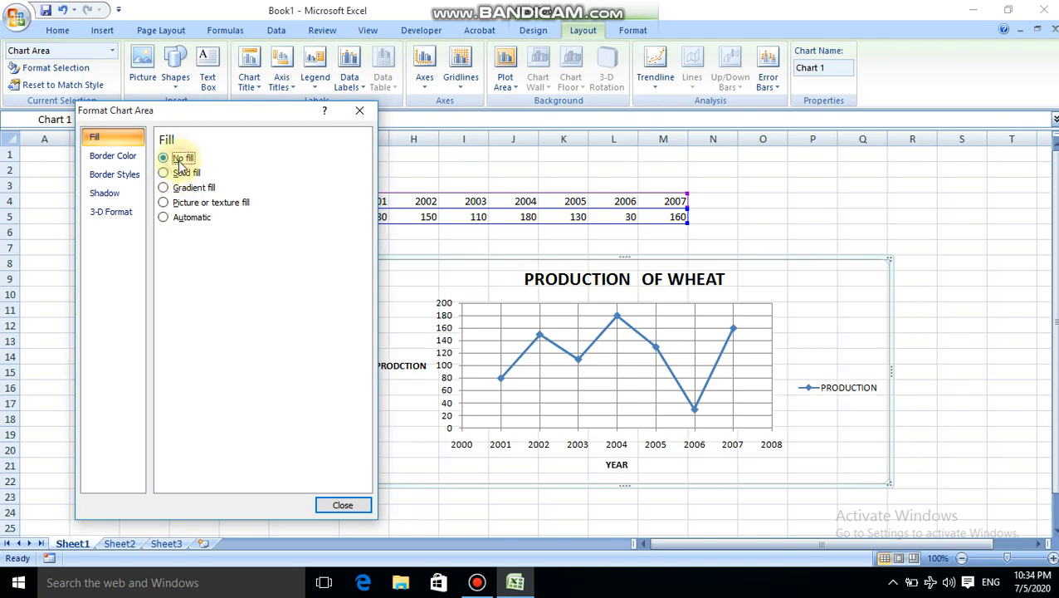
{"action": "left_click", "coordinate": [183, 175]}
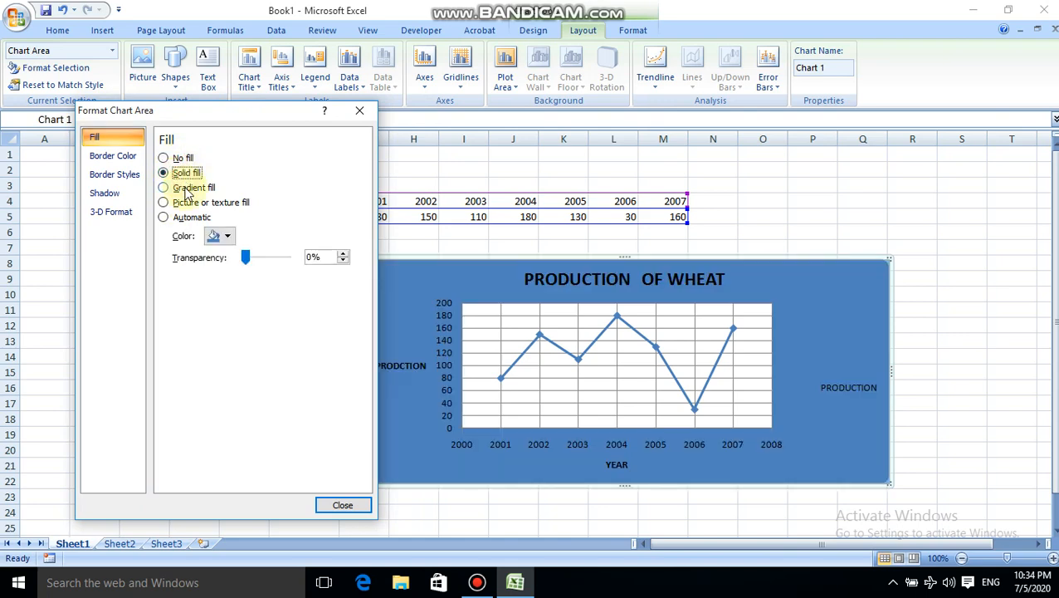
{"action": "left_click", "coordinate": [190, 188]}
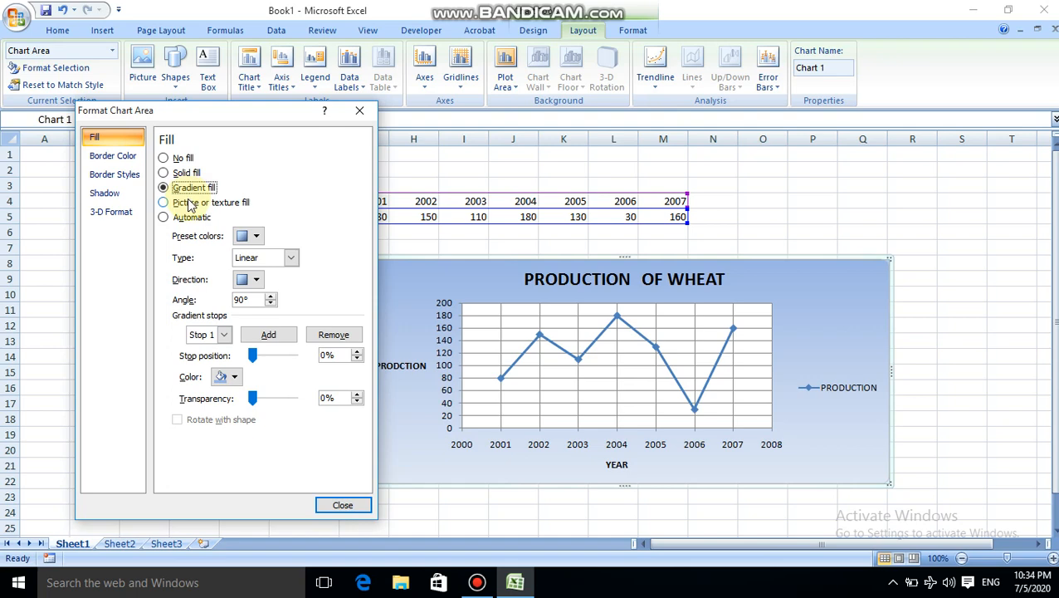
{"action": "left_click", "coordinate": [190, 203]}
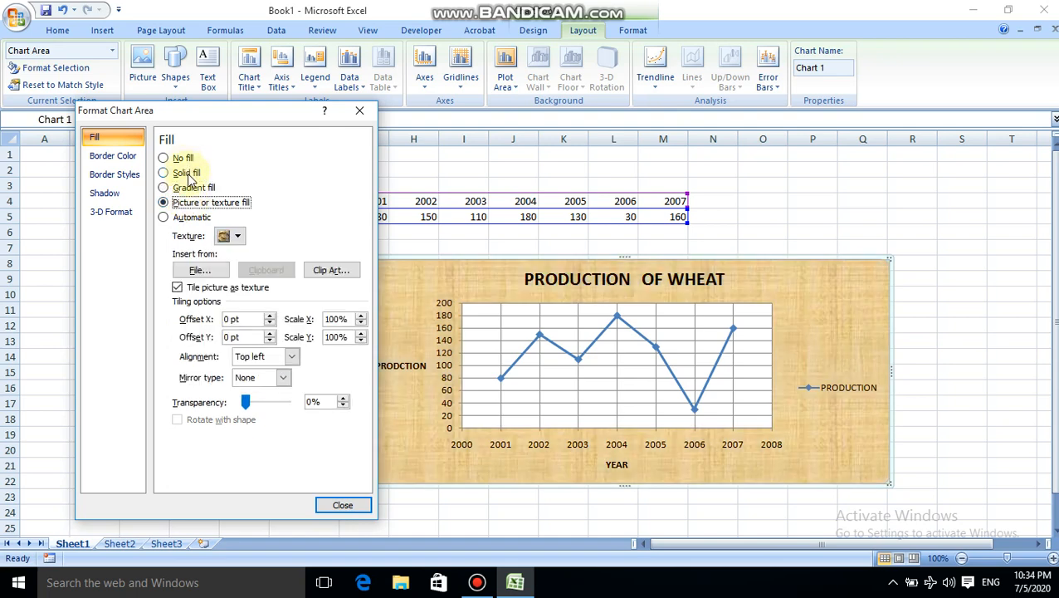
{"action": "left_click", "coordinate": [185, 173]}
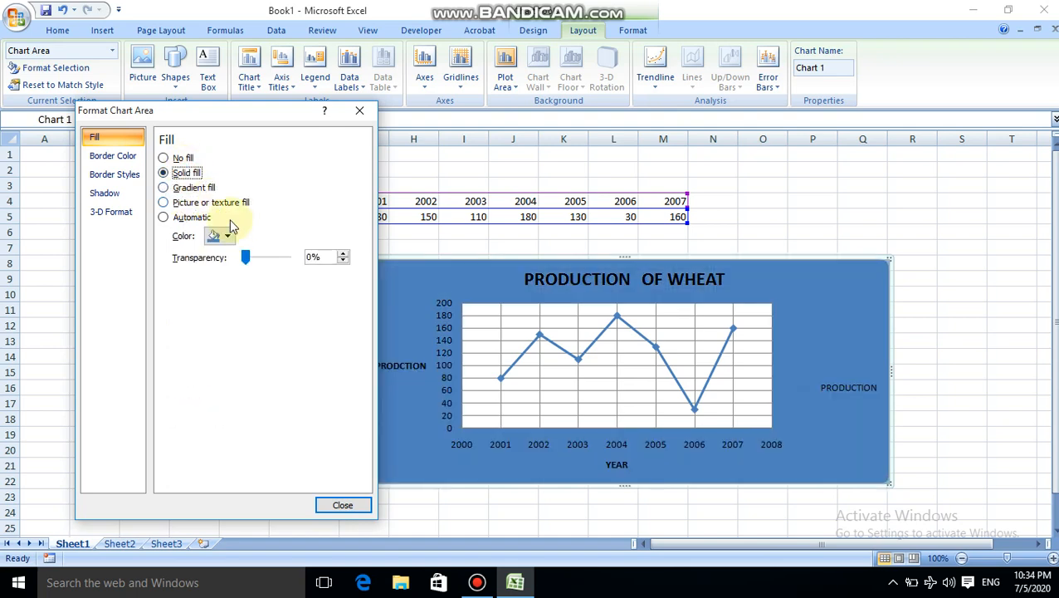
{"action": "left_click", "coordinate": [235, 241]}
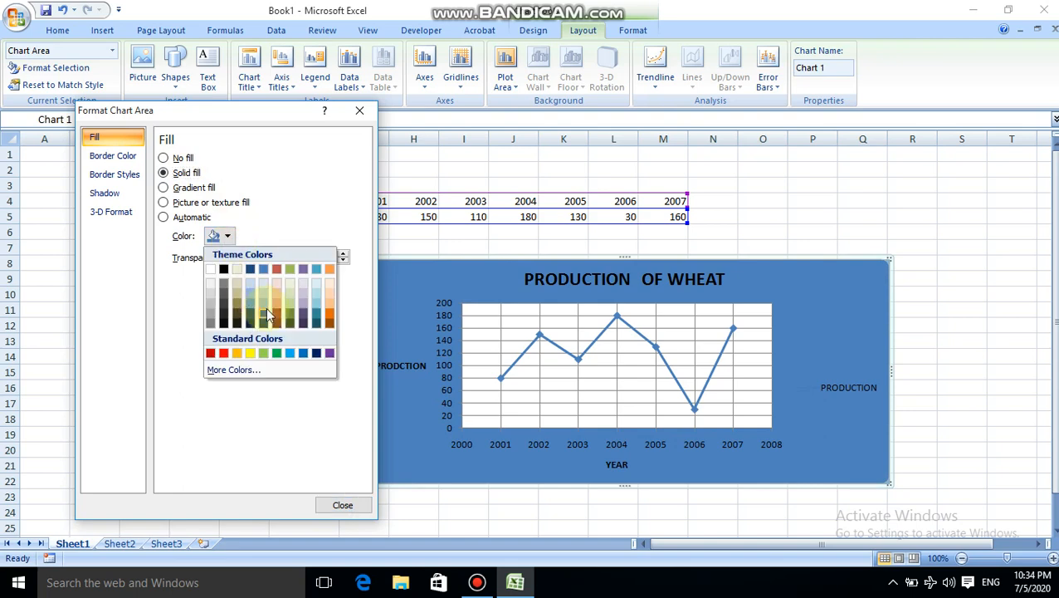
{"action": "left_click", "coordinate": [289, 300]}
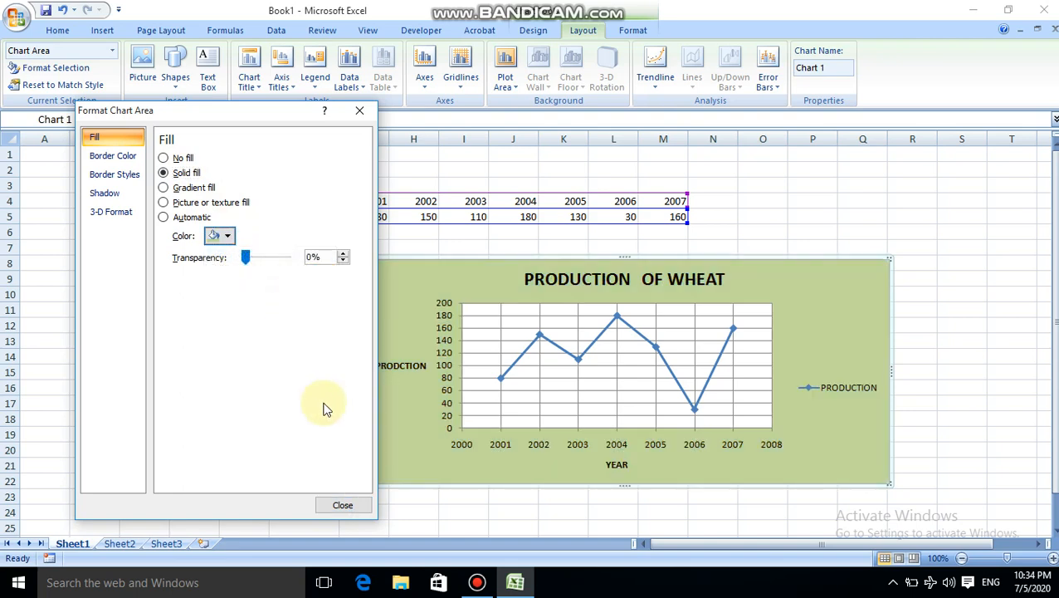
{"action": "left_click", "coordinate": [337, 506]}
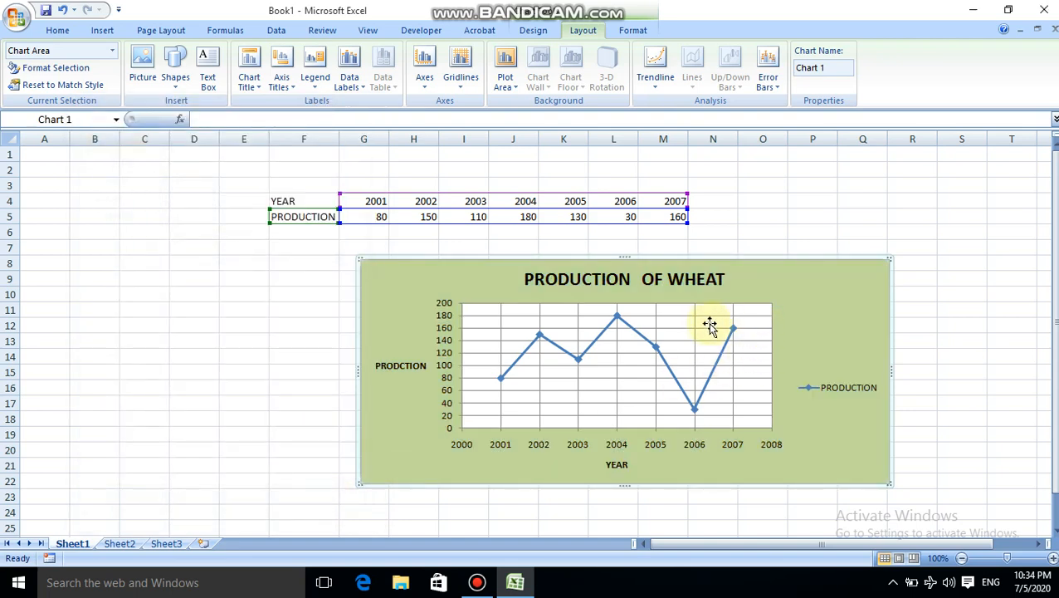
Give the plot area behind the line a solid light blue fill.
{"action": "right_click", "coordinate": [705, 323]}
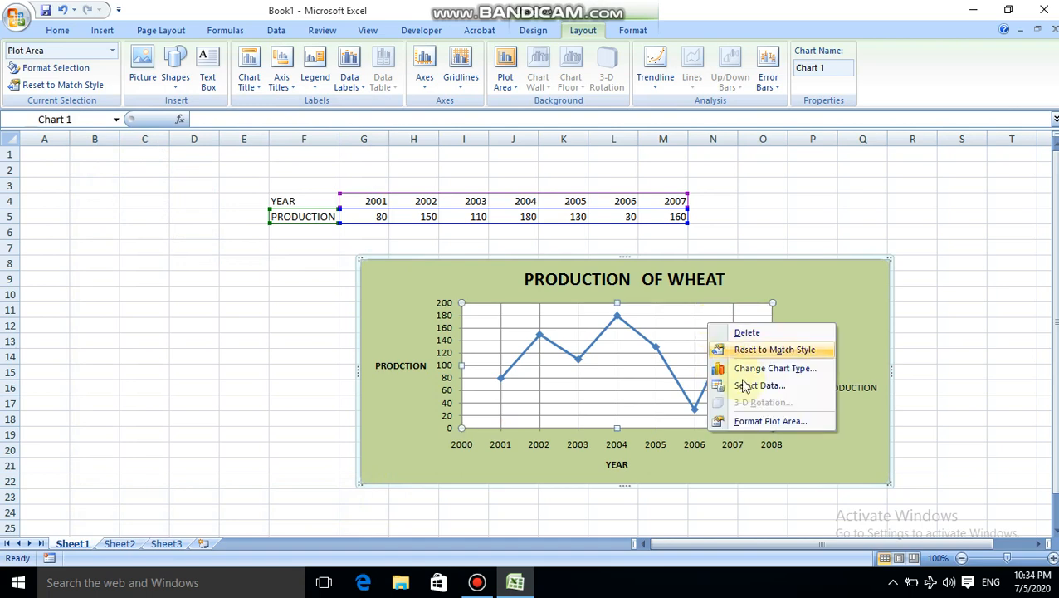
{"action": "left_click", "coordinate": [766, 421]}
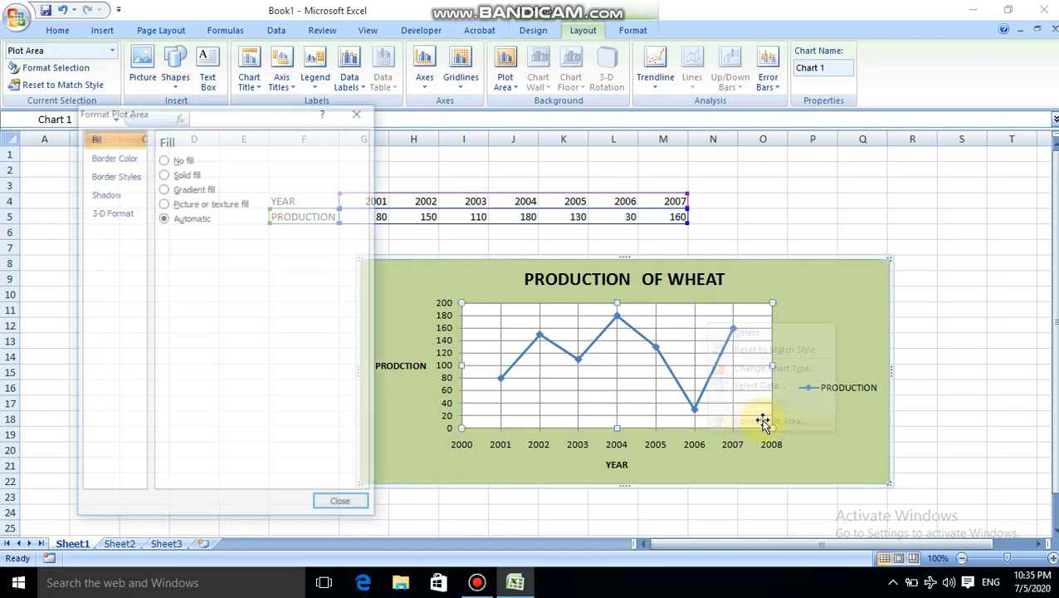
{"action": "left_click", "coordinate": [184, 173]}
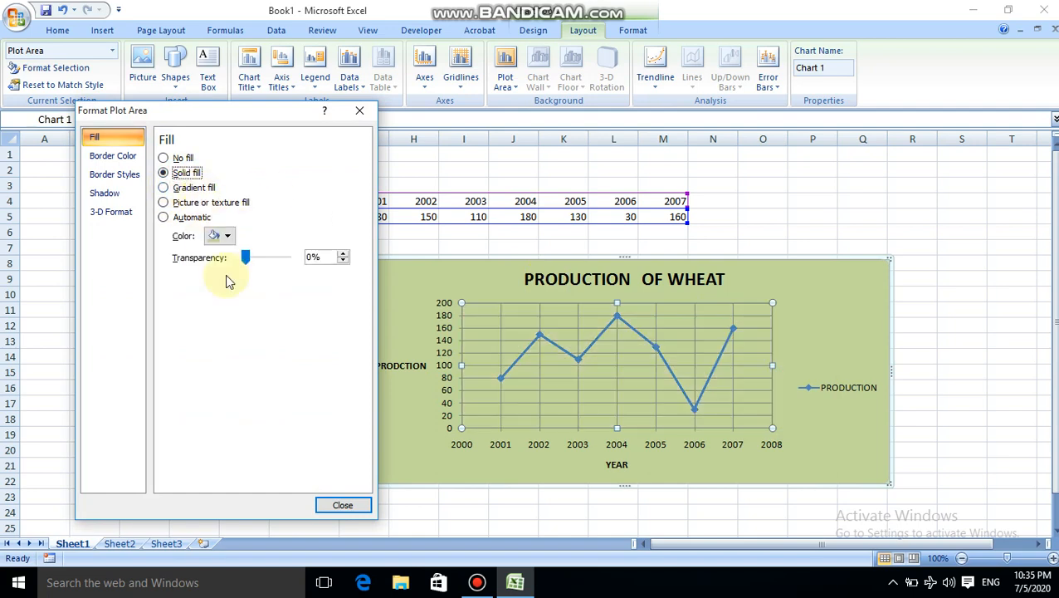
{"action": "left_click", "coordinate": [225, 236]}
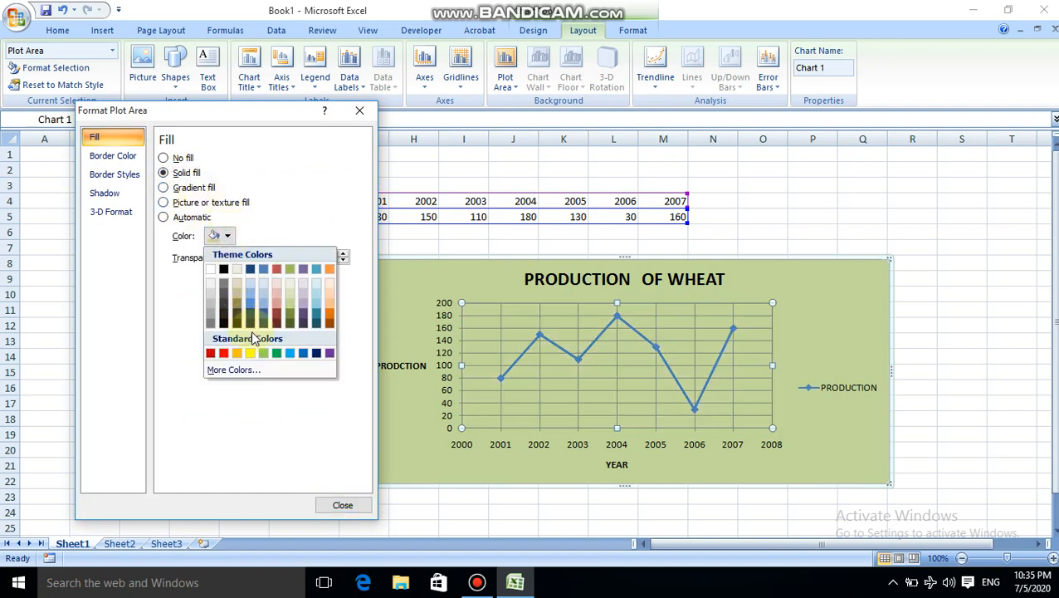
{"action": "left_click", "coordinate": [264, 299]}
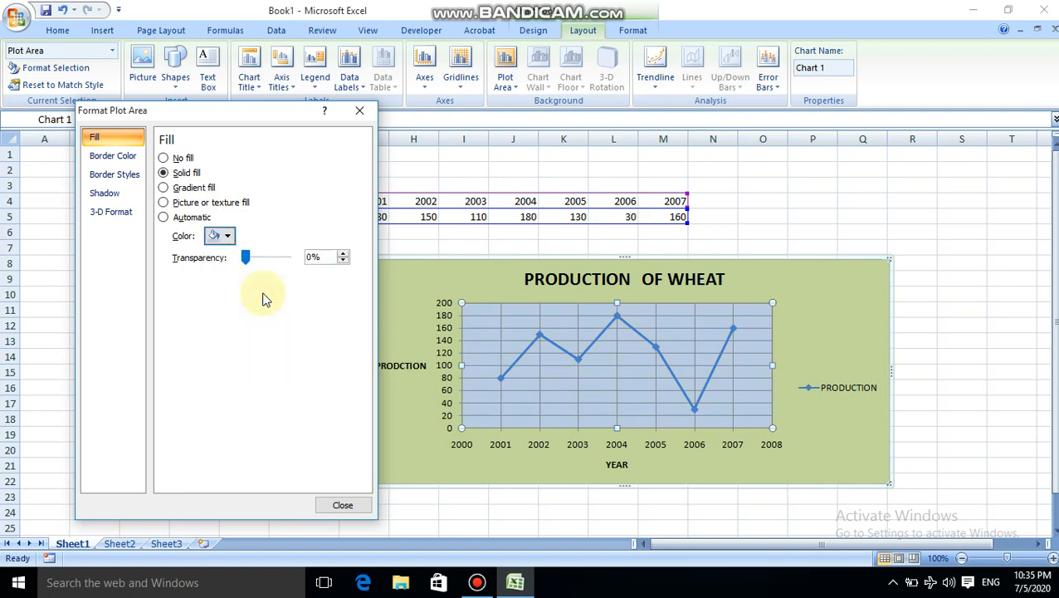
{"action": "left_click", "coordinate": [343, 504]}
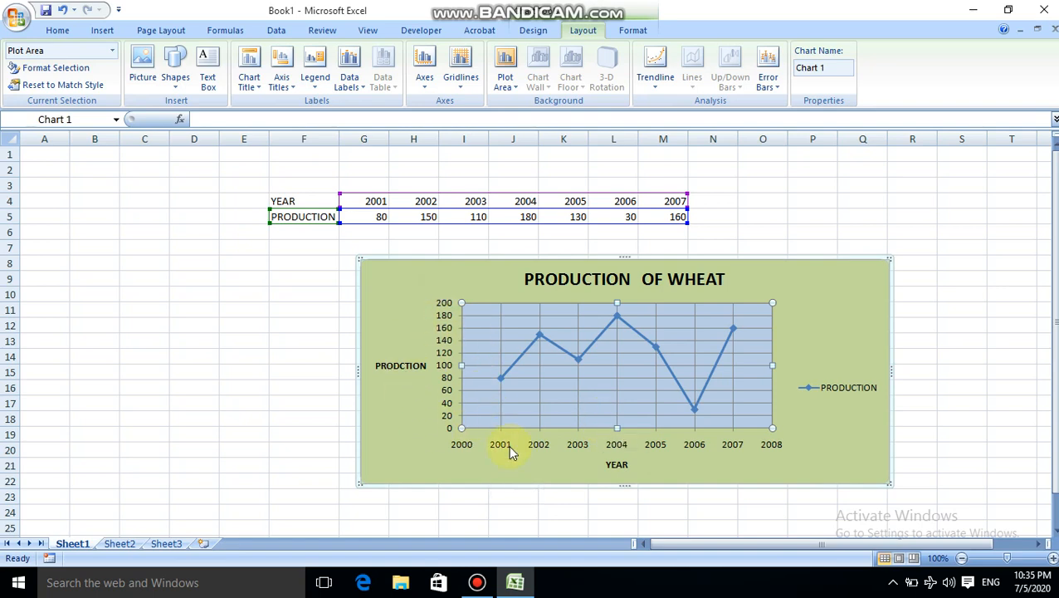
{"action": "left_click", "coordinate": [488, 584]}
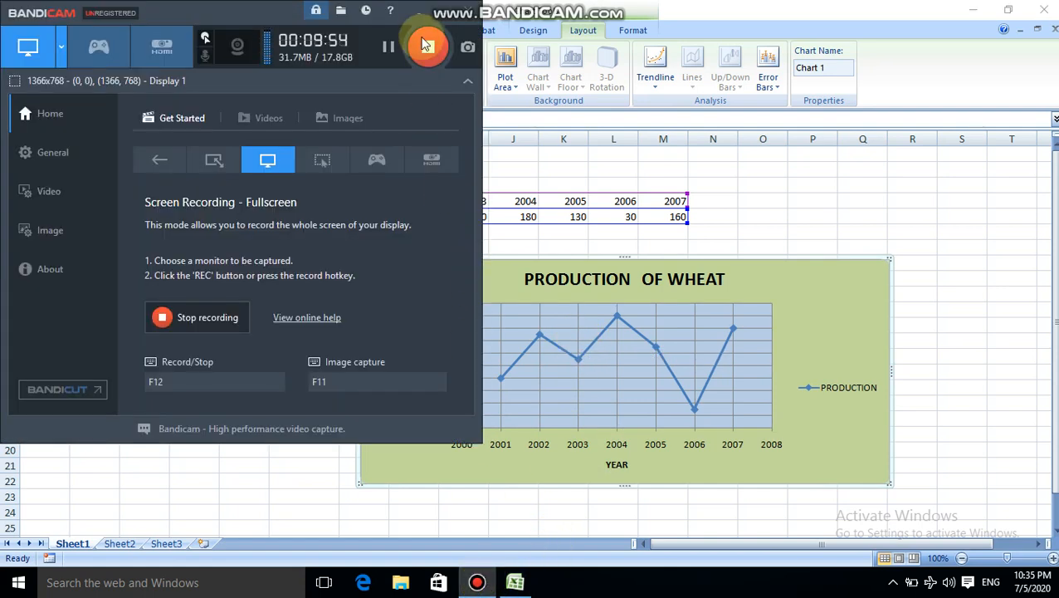